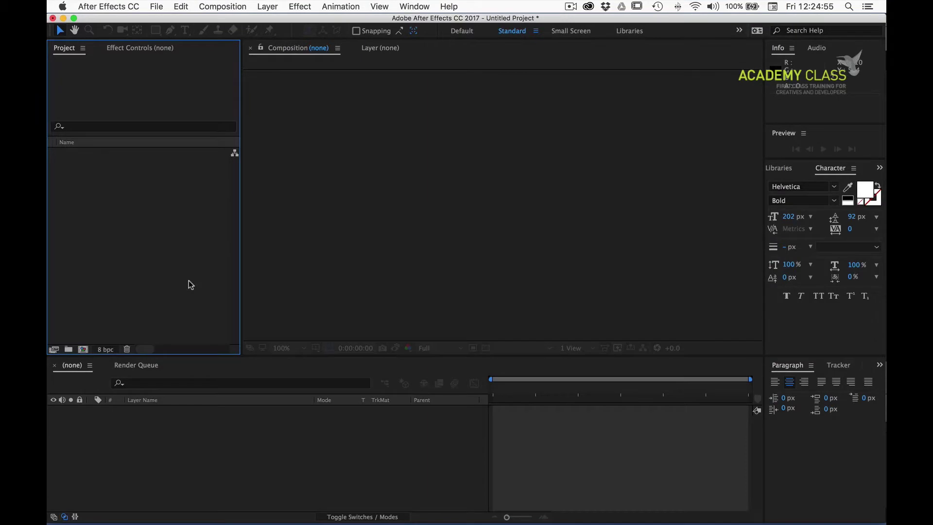
# Step: Import the 5D08CJ_D05-LemonTree2.mp4 lemon-grove clip into the project
pyautogui.doubleClick(139, 233)
pyautogui.click(459, 100)
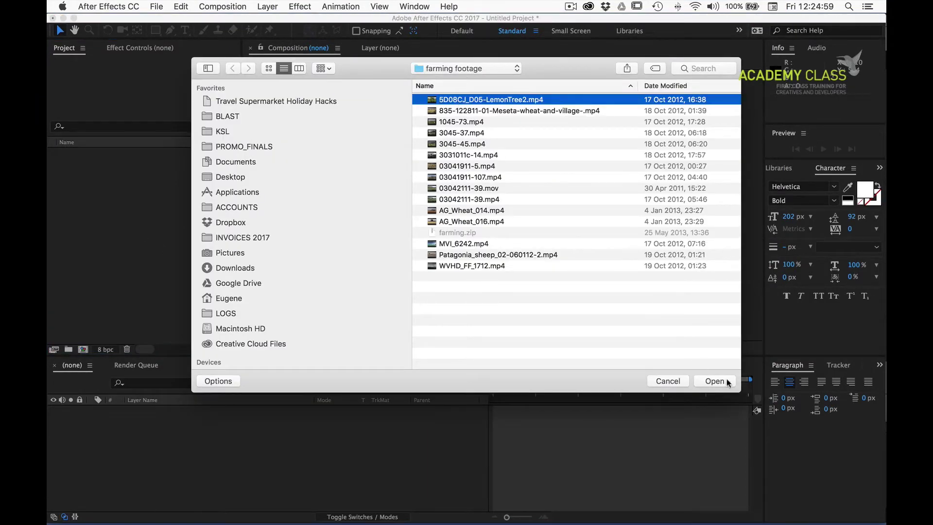
pyautogui.click(714, 381)
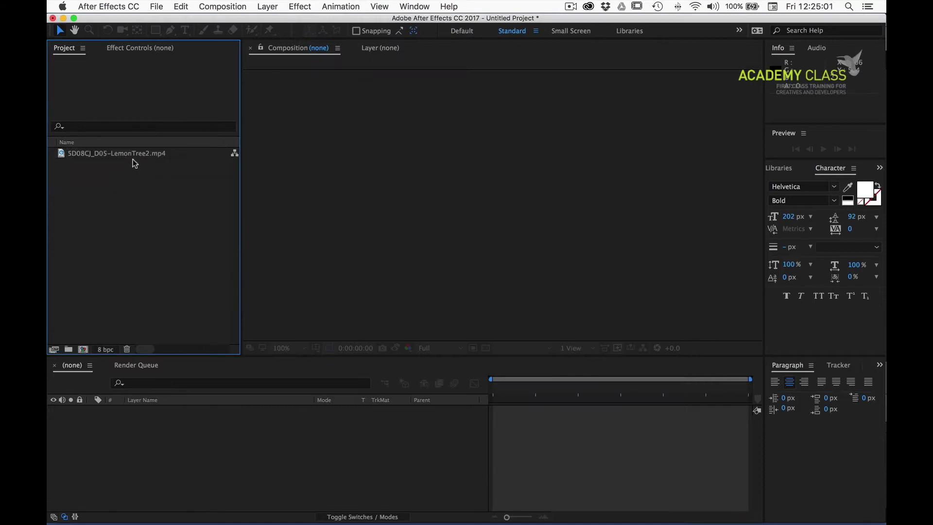
# Step: Build a new matching composition from the LemonTree2 clip and select its footage layer
pyautogui.click(135, 156)
pyautogui.moveTo(61, 155); pyautogui.dragTo(83, 352)
pyautogui.click(348, 443)
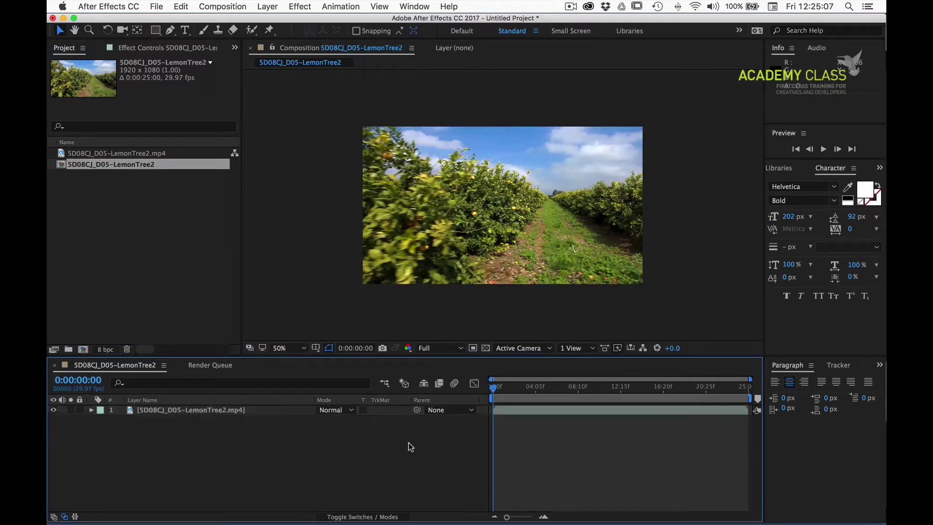
pyautogui.press('super+a')
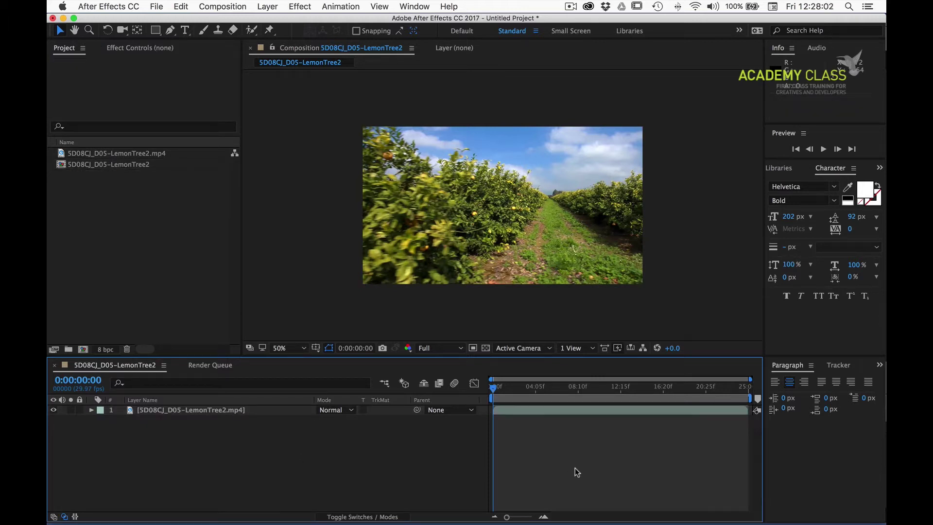
# Step: Add a new text layer reading 'lemon trees'
pyautogui.click(298, 8)
pyautogui.moveTo(283, 15)
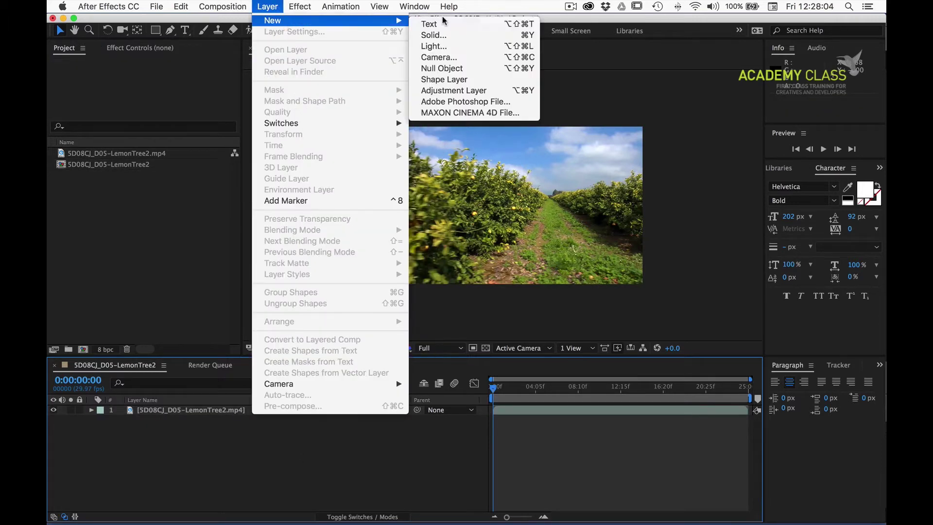
pyautogui.click(427, 20)
pyautogui.write('lemon tree')
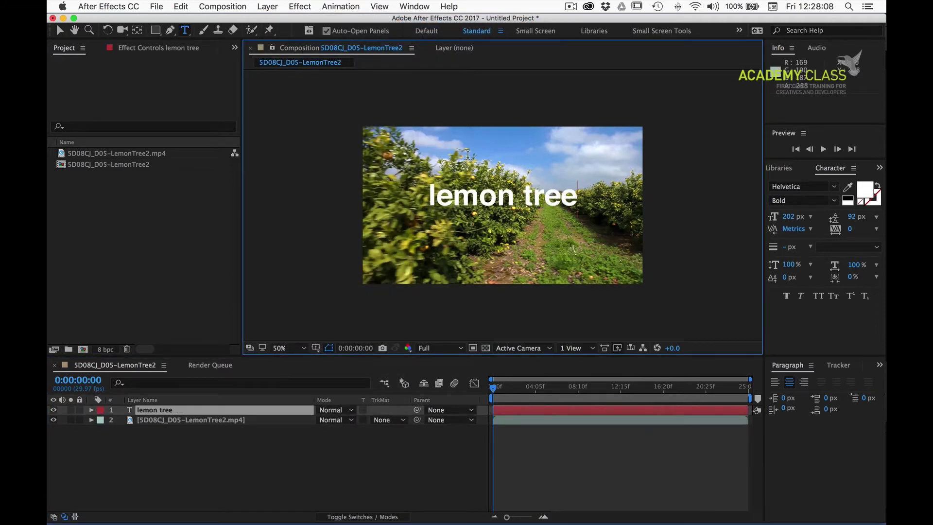
pyautogui.write('s')
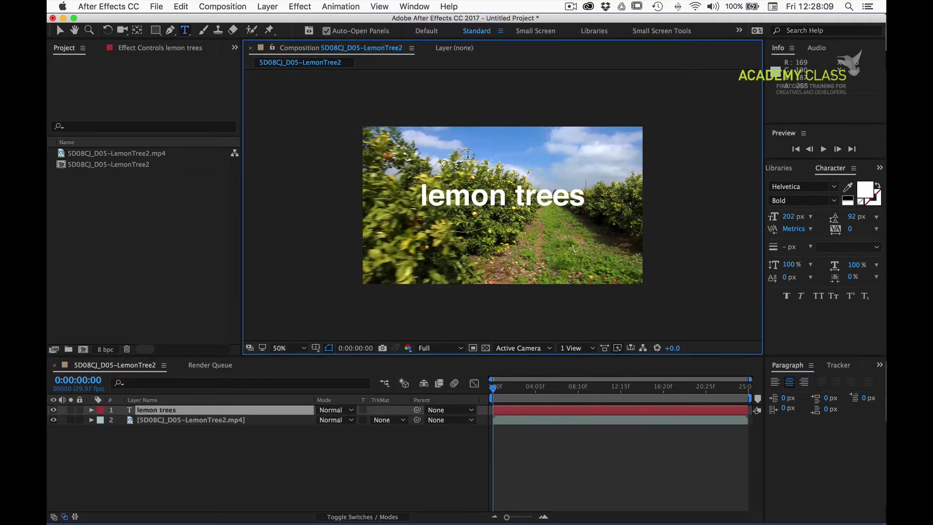
# Step: Show Title/Action Safe guides and move the title up-left into the sky
pyautogui.click(315, 348)
pyautogui.click(323, 358)
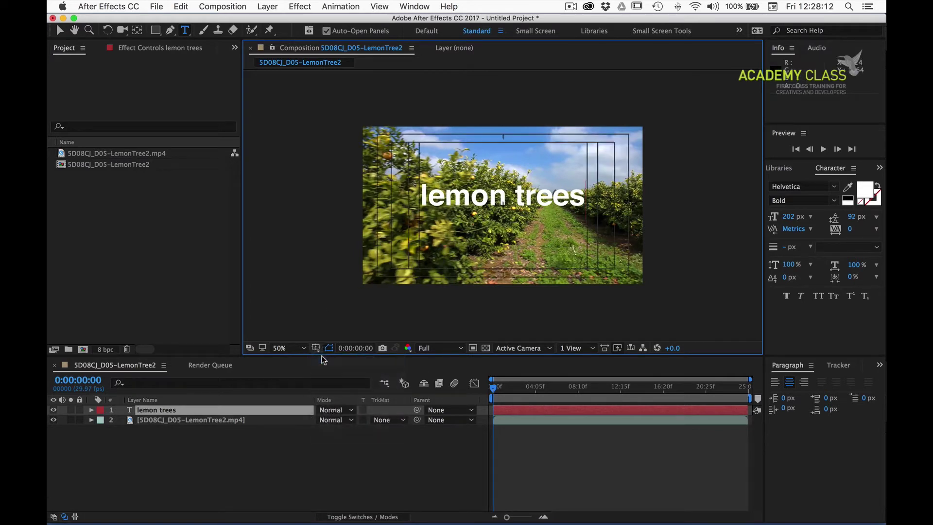
pyautogui.click(253, 411)
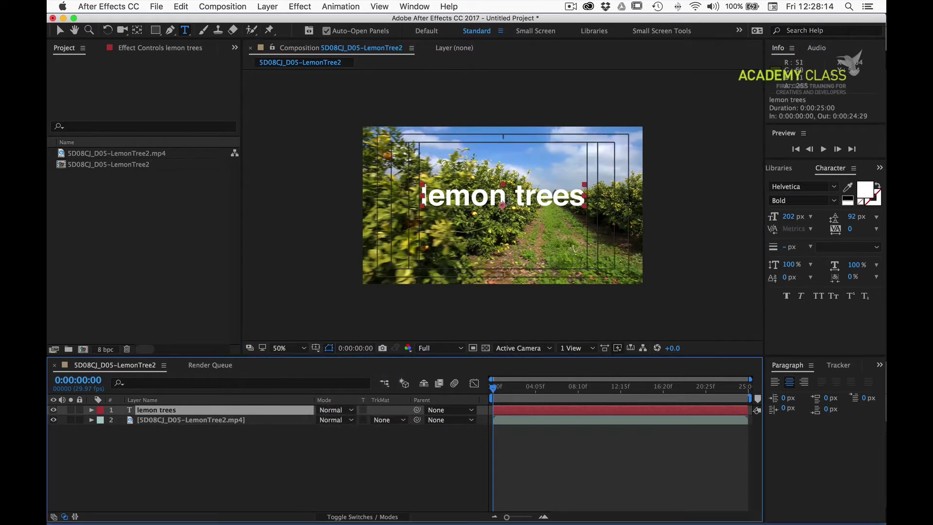
pyautogui.press('v')
pyautogui.moveTo(459, 198); pyautogui.dragTo(432, 158)
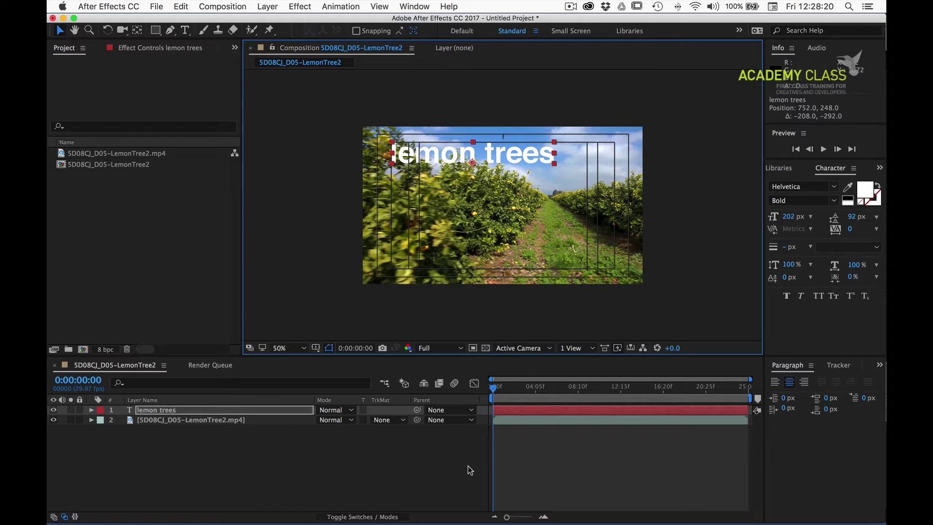
# Step: Set the viewer magnification to Fit and hide the safe-area guides
pyautogui.click(535, 477)
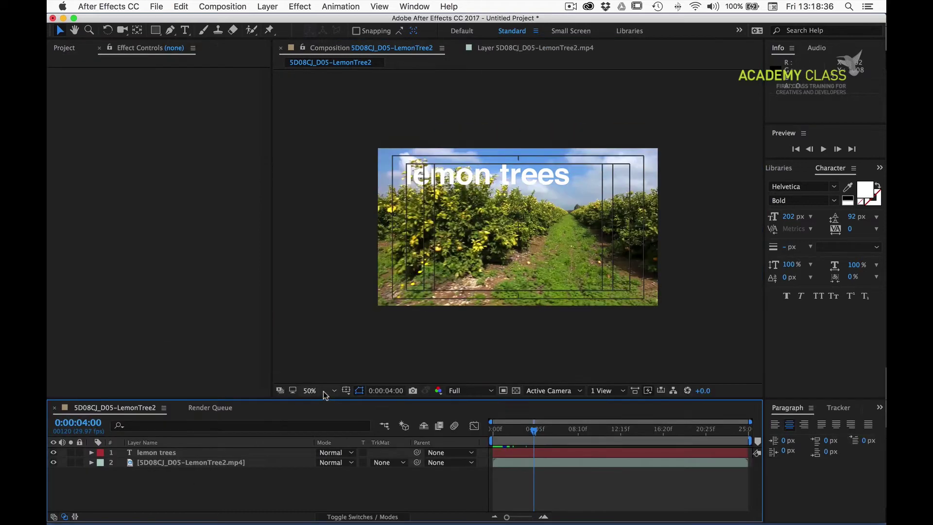
pyautogui.click(325, 394)
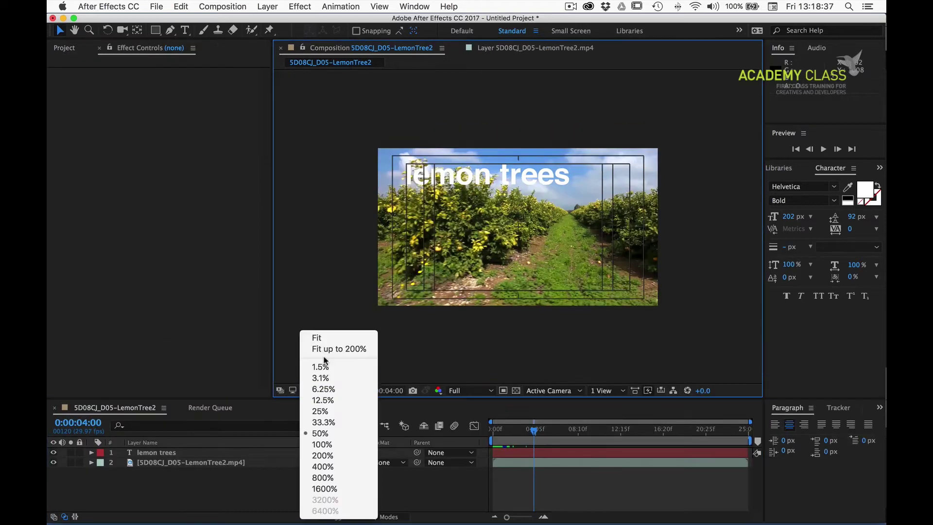
pyautogui.click(321, 338)
pyautogui.press("'")
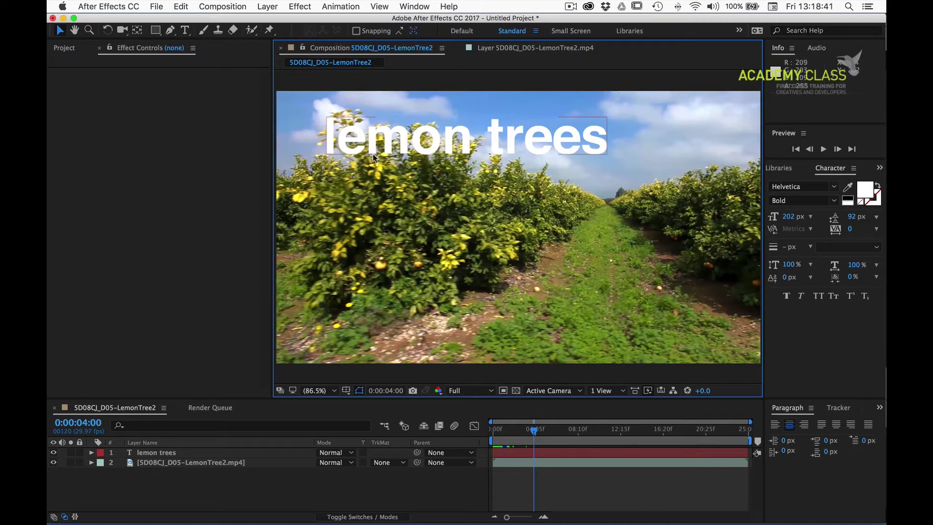
# Step: Duplicate the lemon-grove footage layer and move the copy above the title layer
pyautogui.click(174, 462)
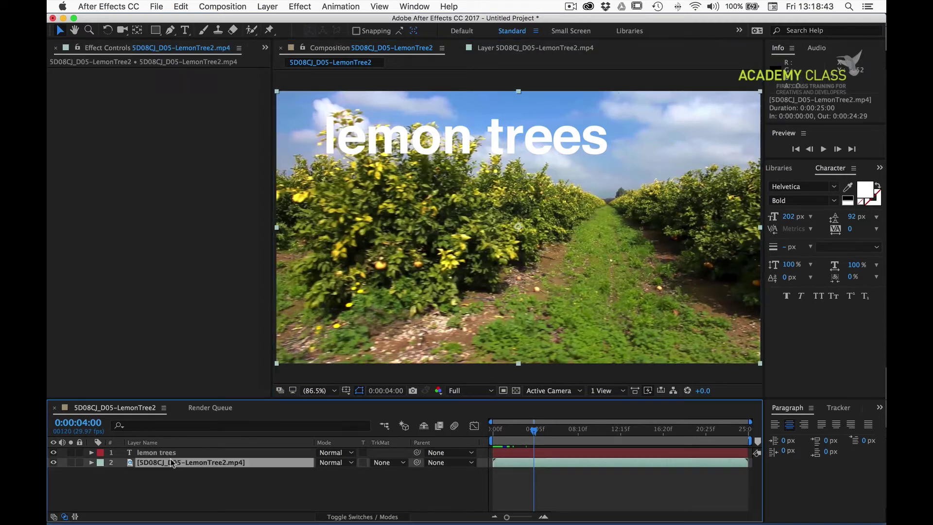
pyautogui.press('super+d')
pyautogui.moveTo(188, 464); pyautogui.dragTo(189, 454)
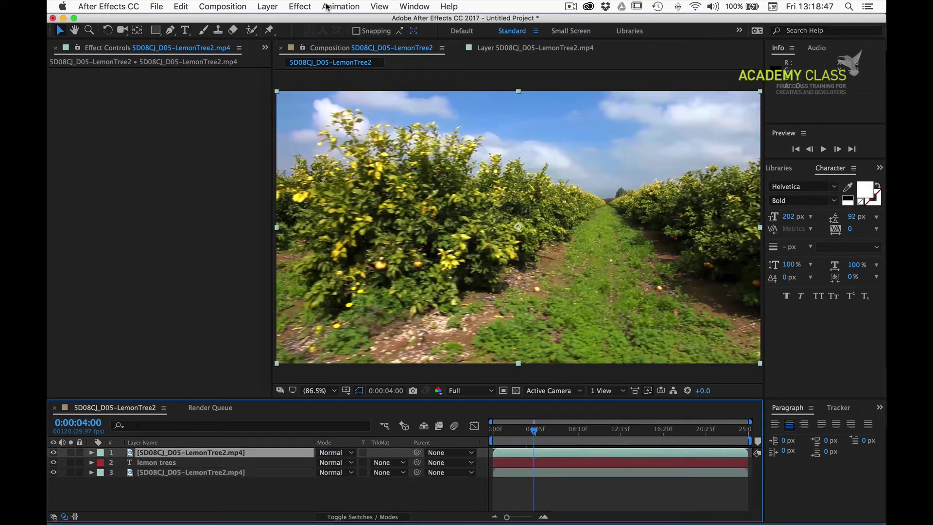
pyautogui.click(299, 6)
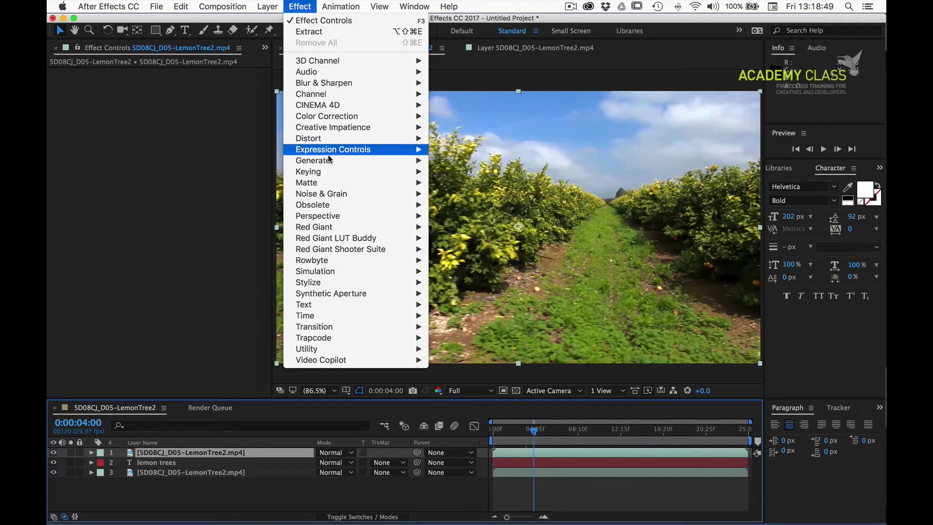
pyautogui.moveTo(333, 171)
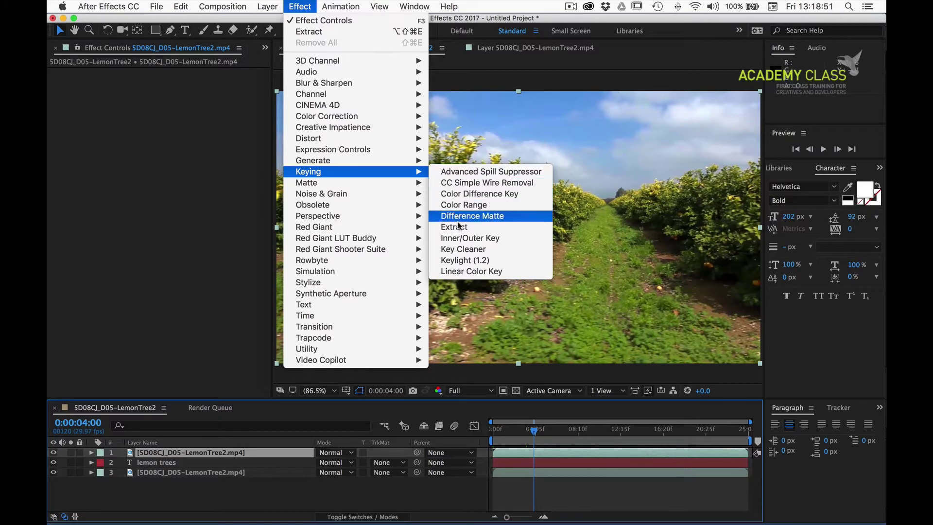
pyautogui.click(466, 262)
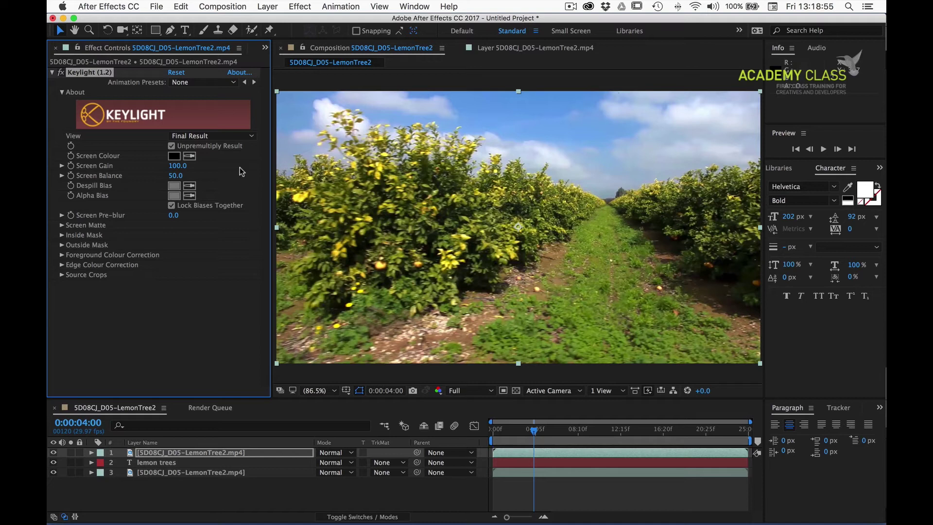
pyautogui.click(189, 156)
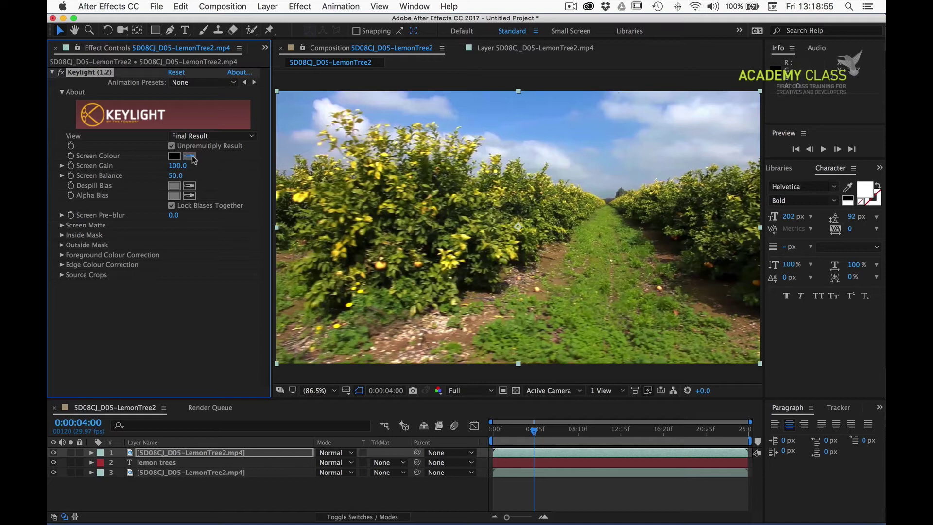
pyautogui.click(581, 143)
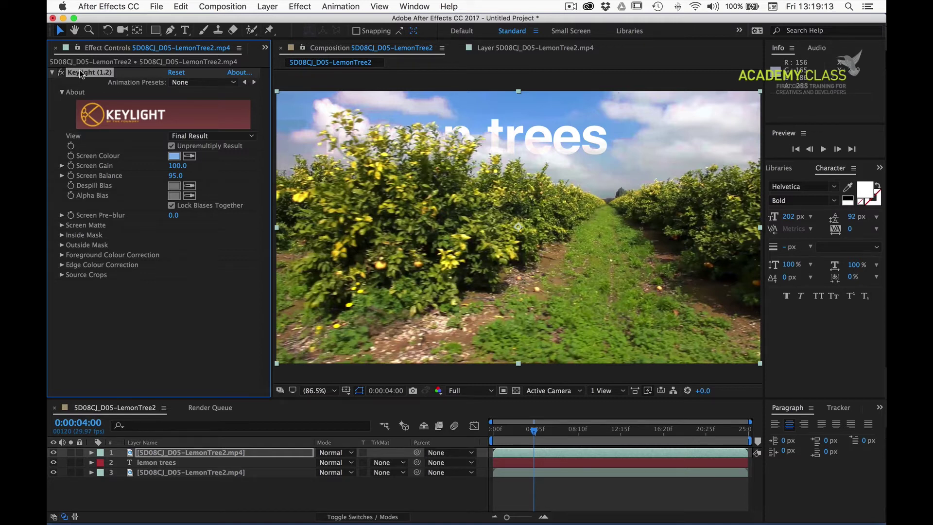
pyautogui.press('Delete')
pyautogui.click(300, 6)
pyautogui.moveTo(348, 216)
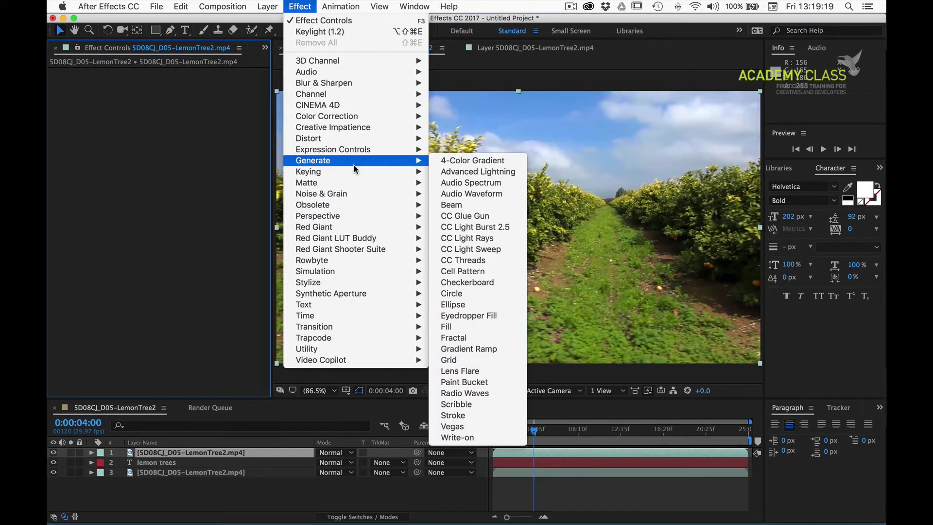
# Step: Apply Extract to the top footage and lower White Point to 147, checking a later frame
pyautogui.moveTo(358, 172)
pyautogui.click(479, 227)
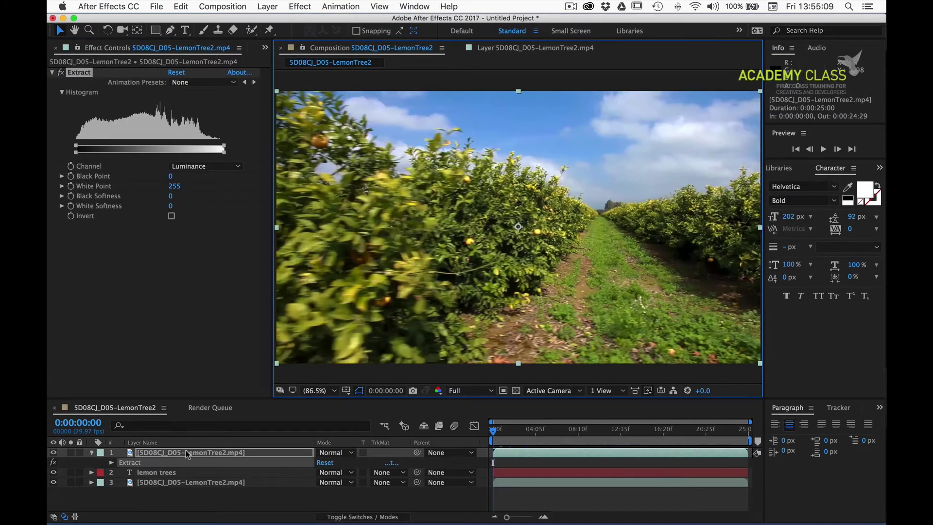
pyautogui.click(186, 453)
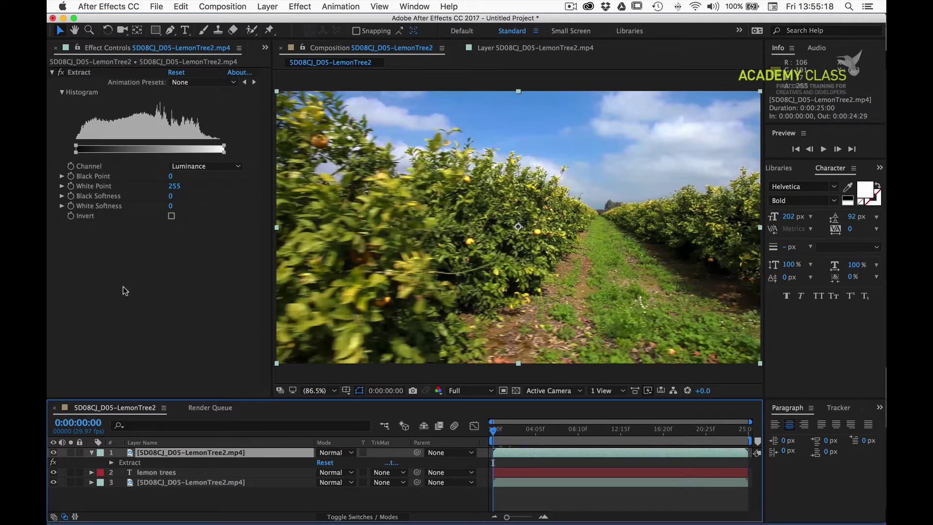
pyautogui.click(174, 187)
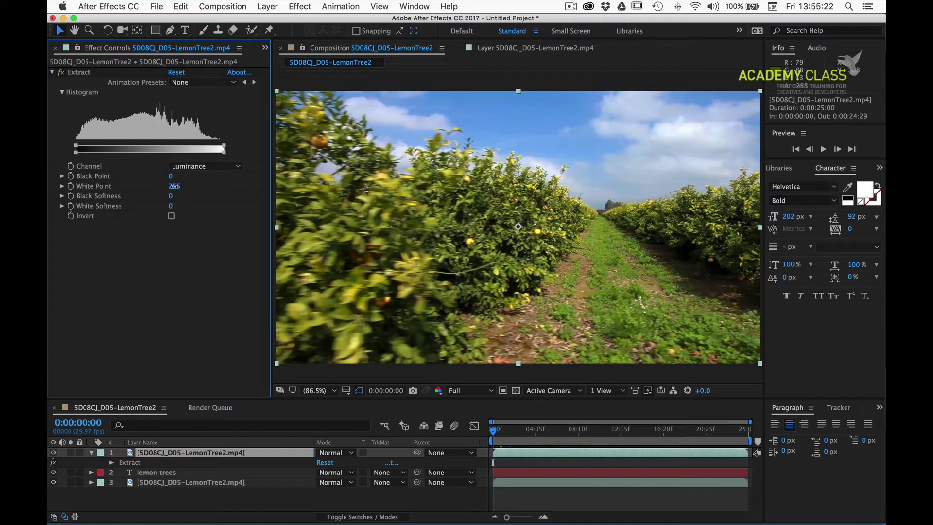
pyautogui.moveTo(175, 186); pyautogui.dragTo(115, 186)
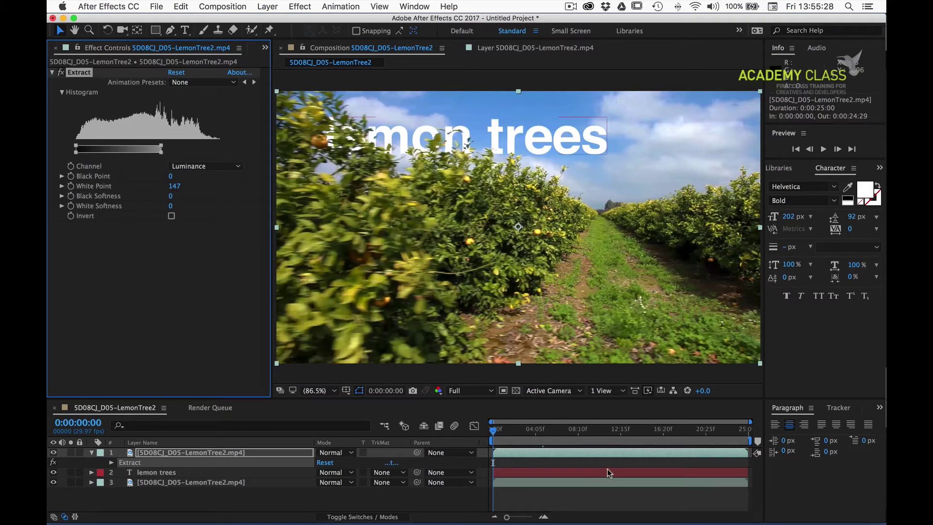
pyautogui.moveTo(493, 430); pyautogui.dragTo(550, 441)
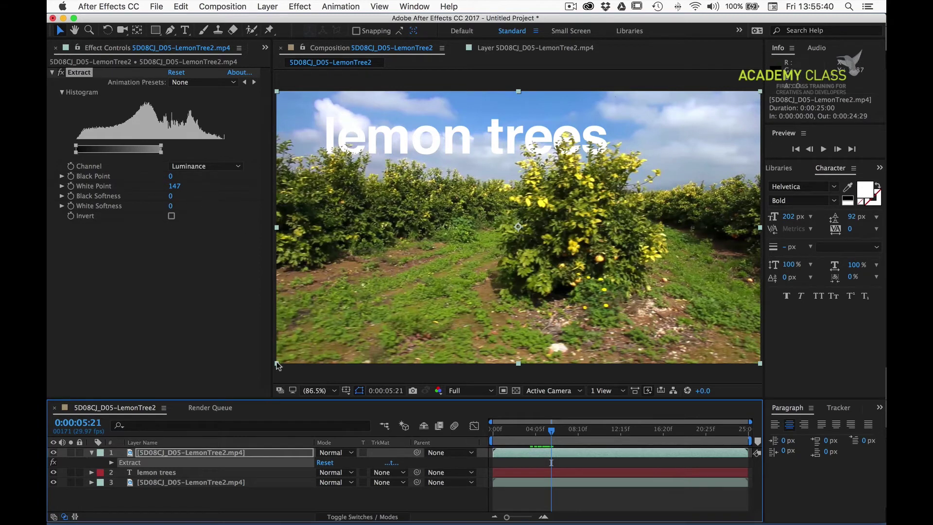
# Step: Solo the top keyed LemonTree2 layer to view it alone
pyautogui.click(71, 452)
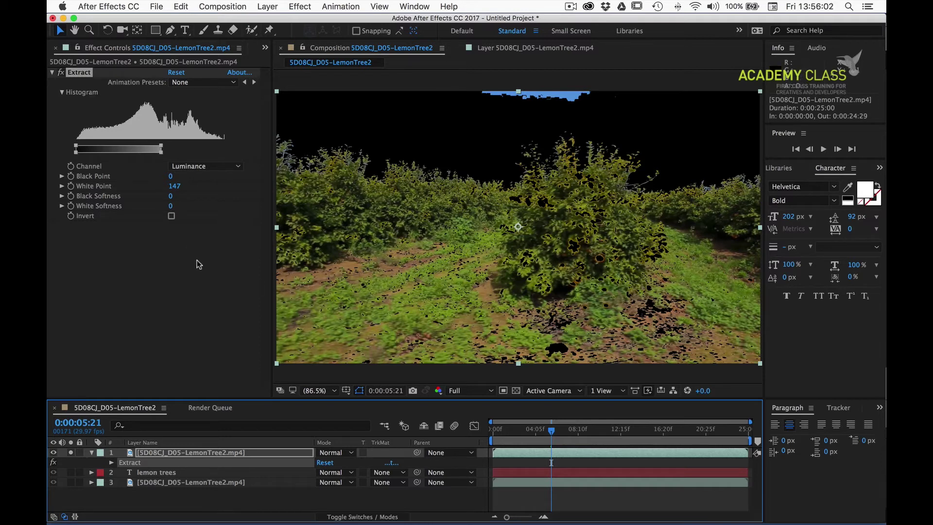
# Step: Try the Extract Channel on Red, then Green, and settle on Blue
pyautogui.click(199, 167)
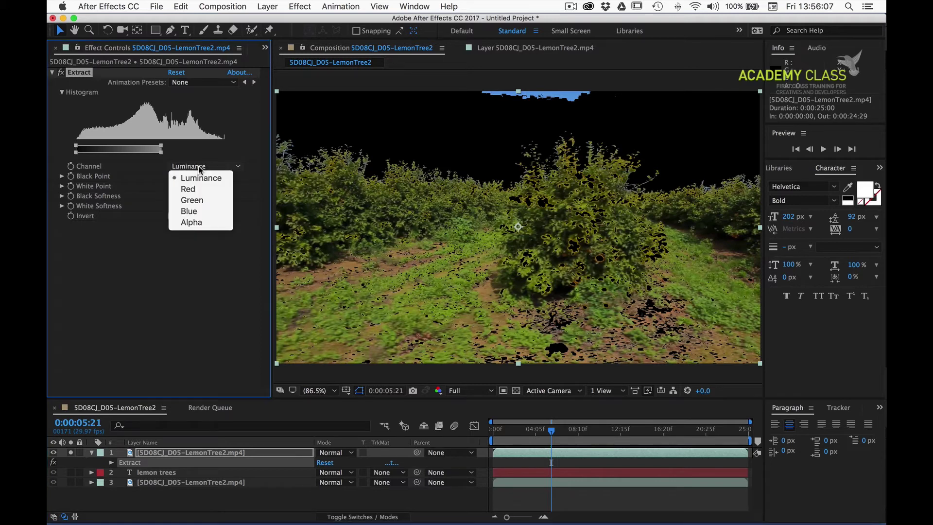
pyautogui.click(210, 190)
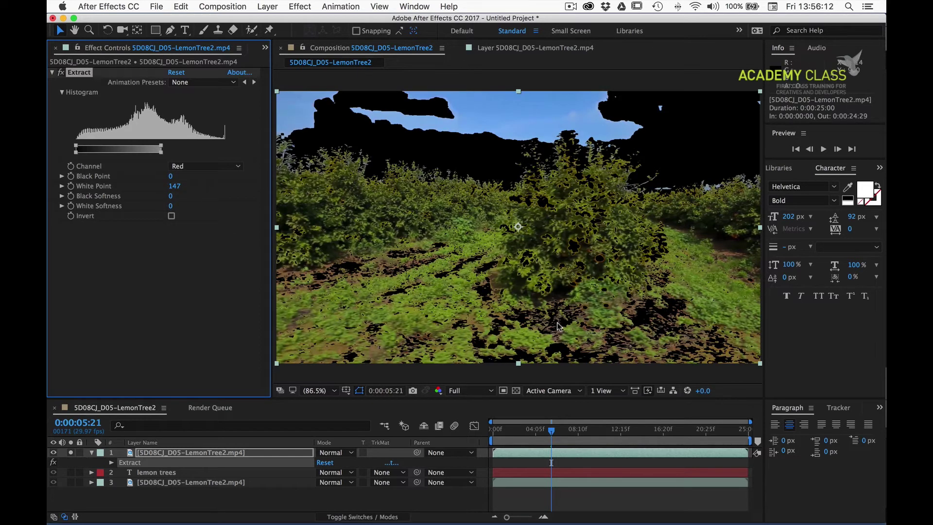
pyautogui.click(212, 168)
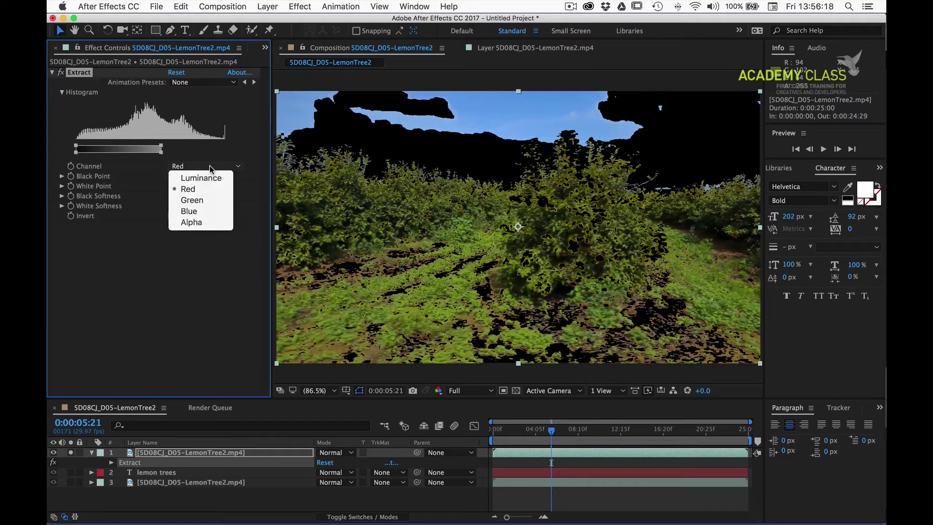
pyautogui.click(212, 201)
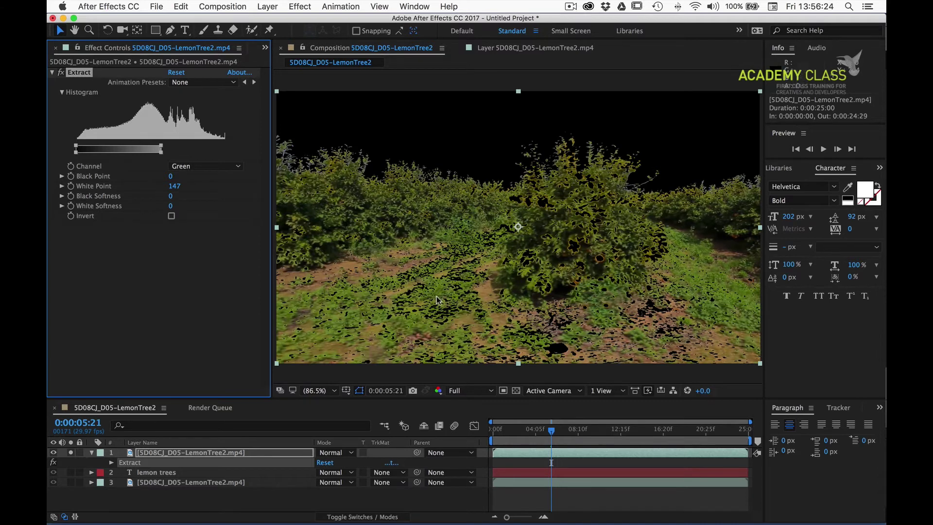
pyautogui.click(191, 167)
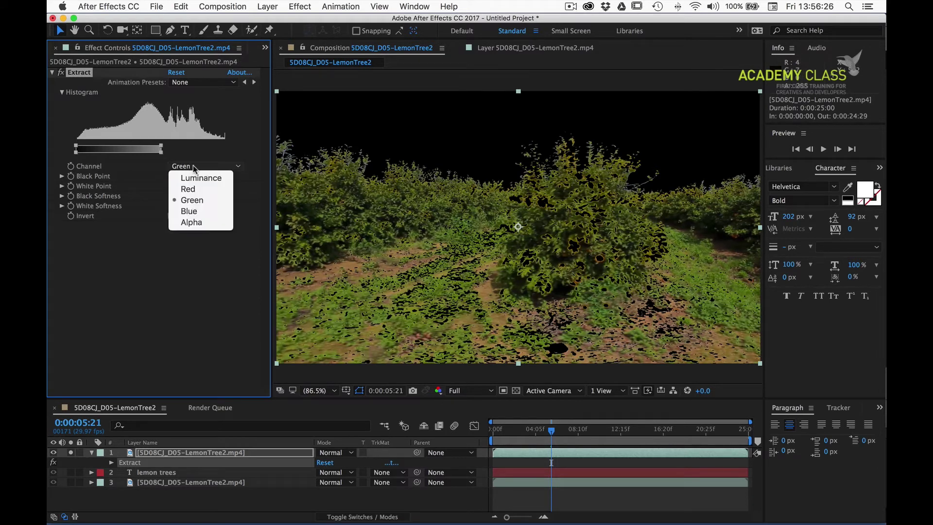
pyautogui.click(199, 211)
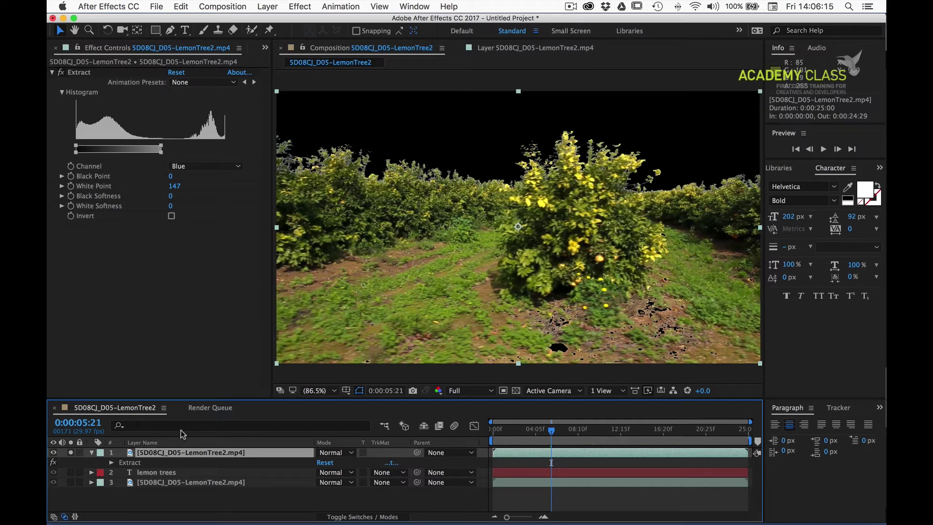
# Step: Unsolo layer 1 and zoom the Composition viewer to 400% on the word 'trees'
pyautogui.click(71, 452)
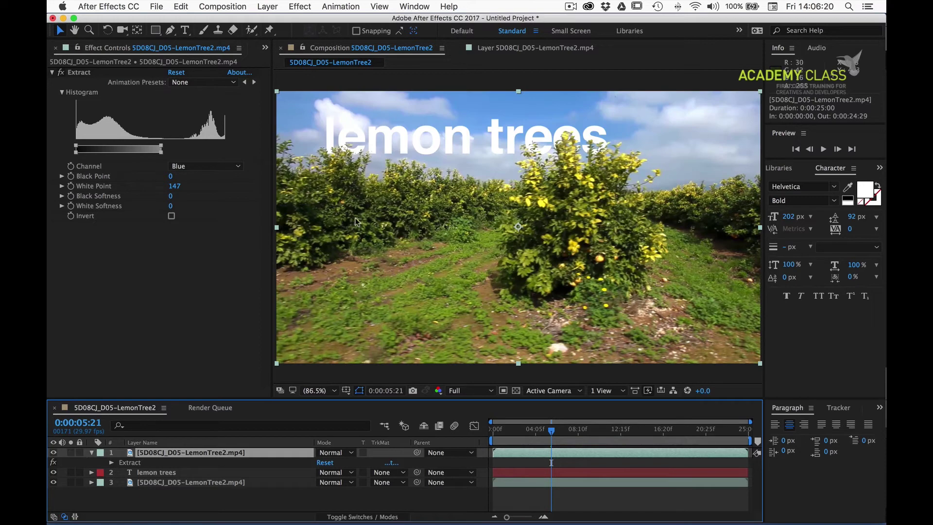
pyautogui.press('.')
pyautogui.press('.')
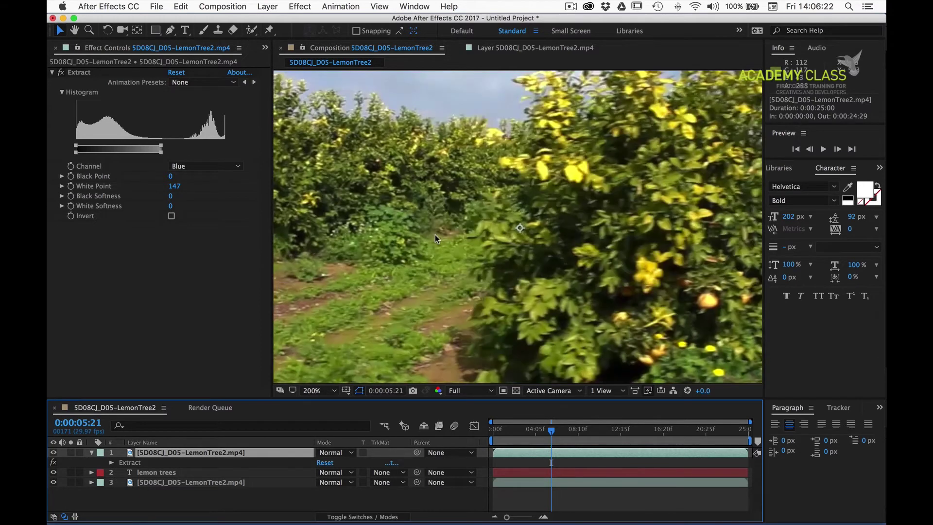
pyautogui.press('.')
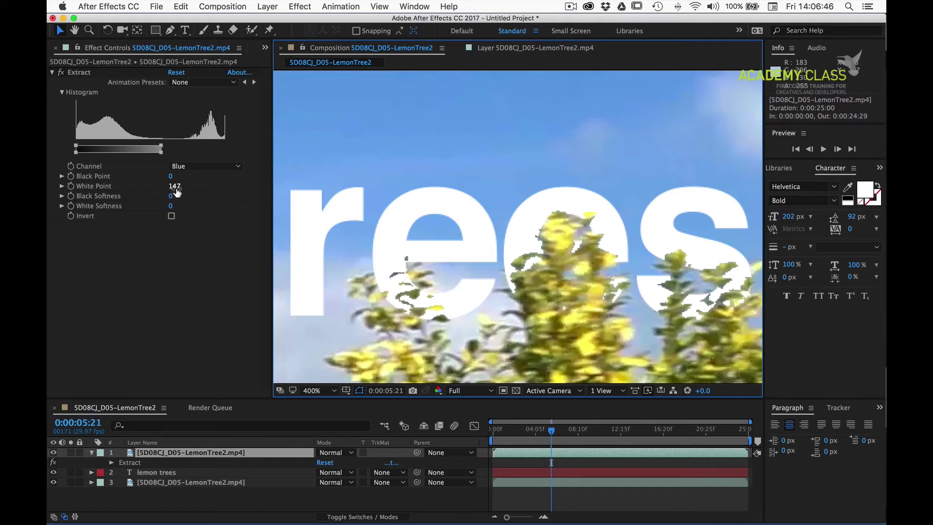
# Step: Adjust Extract's White Point and set White Softness to 57, panning across 'lemon' to inspect edges
pyautogui.moveTo(176, 188); pyautogui.dragTo(228, 193)
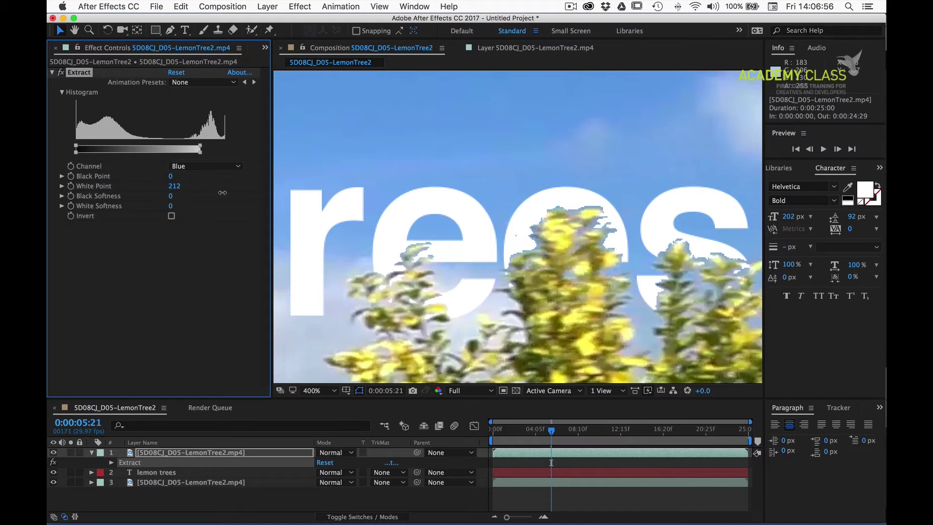
pyautogui.moveTo(220, 192); pyautogui.dragTo(207, 190)
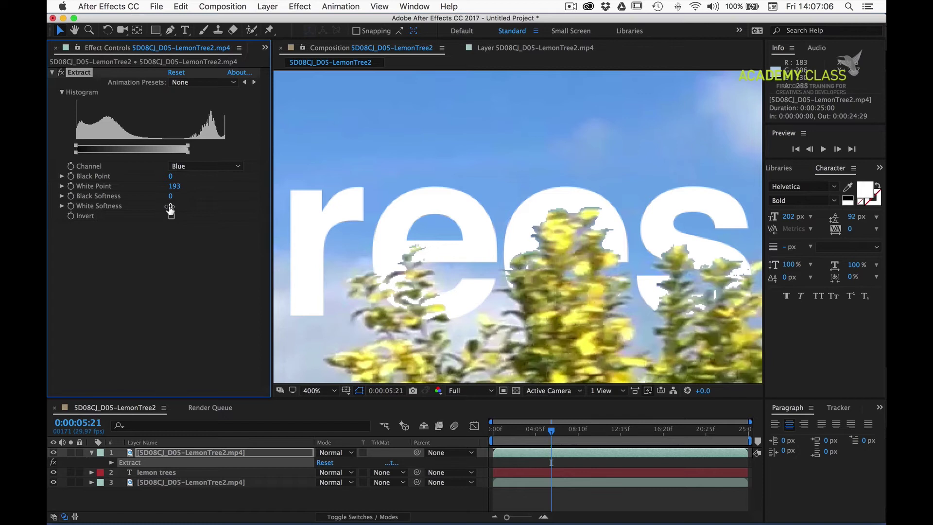
pyautogui.moveTo(170, 205); pyautogui.dragTo(160, 184)
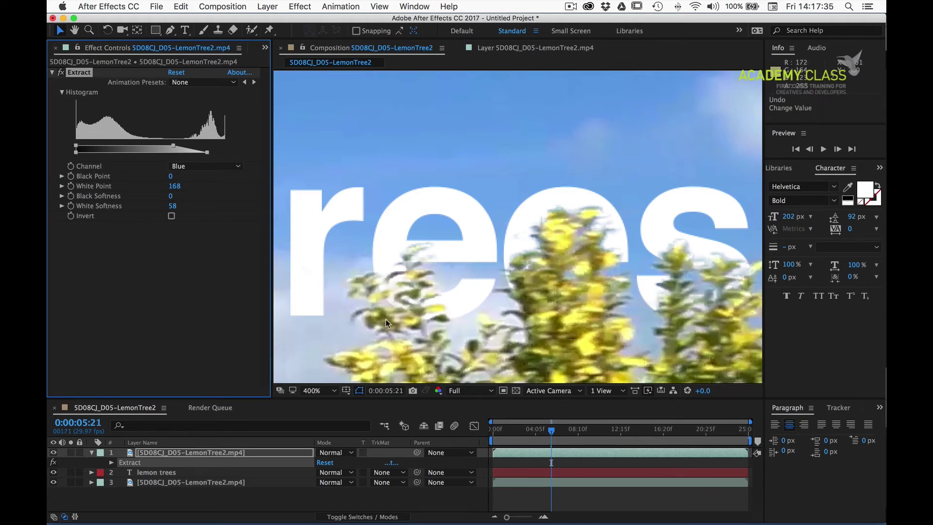
pyautogui.moveTo(171, 208); pyautogui.dragTo(149, 212)
pyautogui.press('h')
pyautogui.moveTo(347, 334); pyautogui.dragTo(738, 249)
pyautogui.moveTo(388, 243); pyautogui.dragTo(468, 244)
pyautogui.moveTo(340, 199); pyautogui.dragTo(407, 239)
pyautogui.press('v')
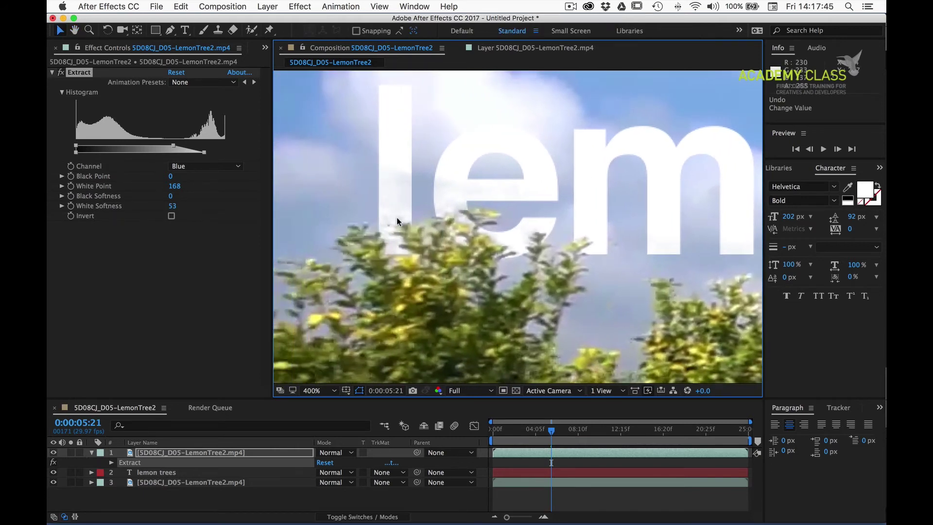
# Step: Set White Point to 150 and pan across 'trees' and 'lemon' to check the blend
pyautogui.click(175, 186)
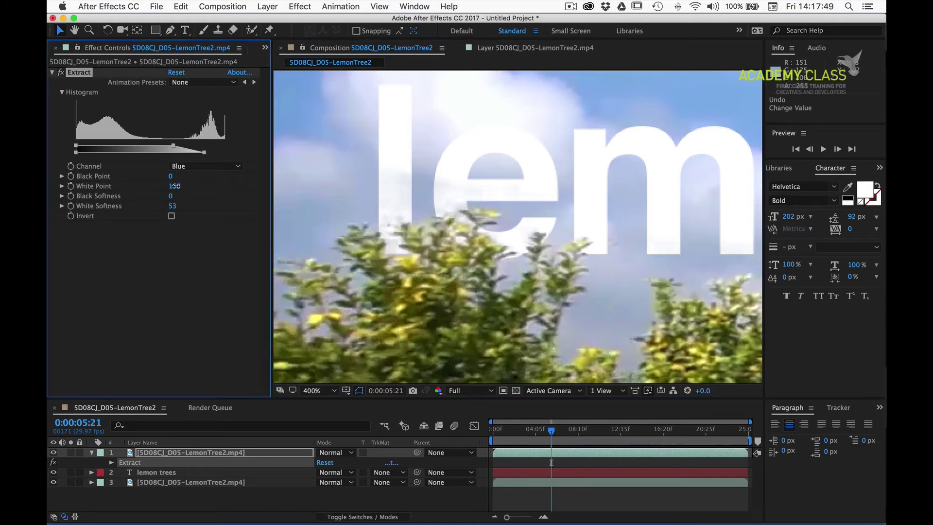
pyautogui.moveTo(166, 187); pyautogui.dragTo(78, 194)
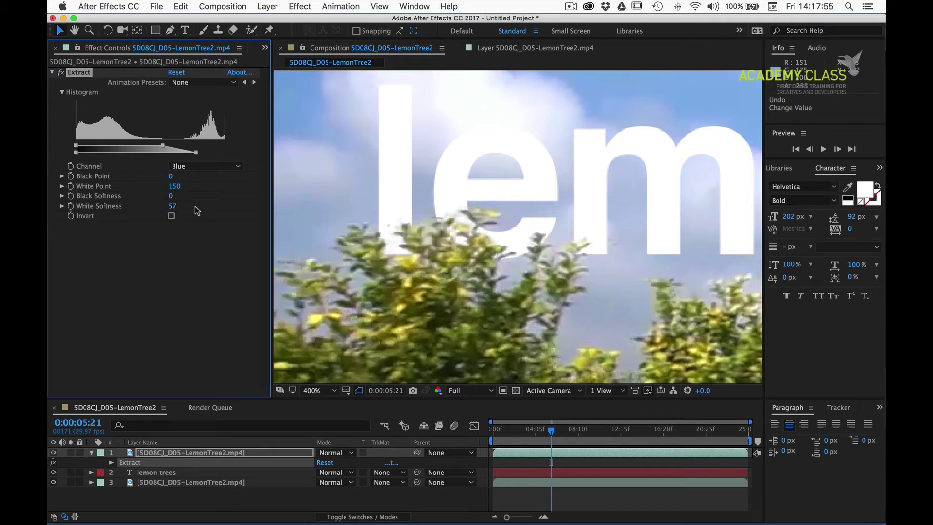
pyautogui.press('h')
pyautogui.moveTo(627, 261); pyautogui.dragTo(296, 309)
pyautogui.press('v')
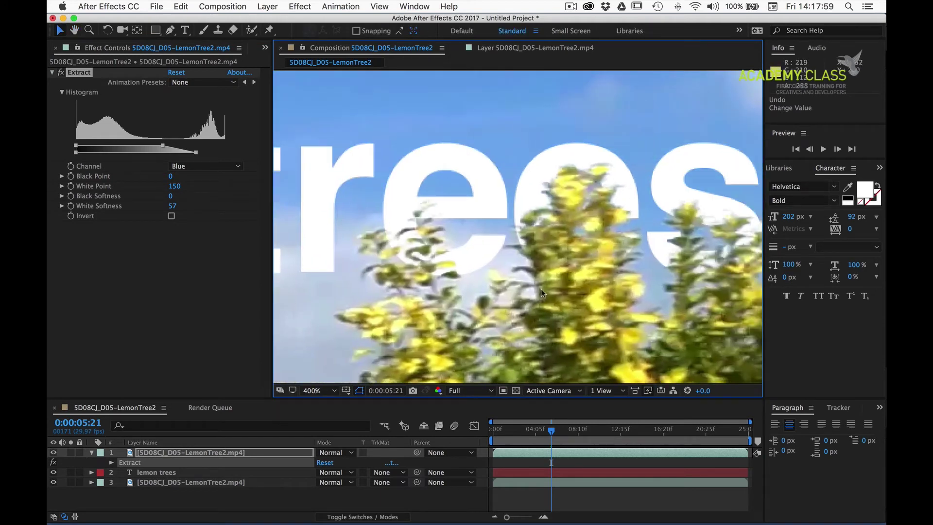
pyautogui.press('h')
pyautogui.moveTo(398, 300); pyautogui.dragTo(441, 201)
pyautogui.scroll(-4, 471, 246)
# Step: Zoom the composition viewer back out to Fit
pyautogui.press('v')
pyautogui.press(',')
pyautogui.press(',')
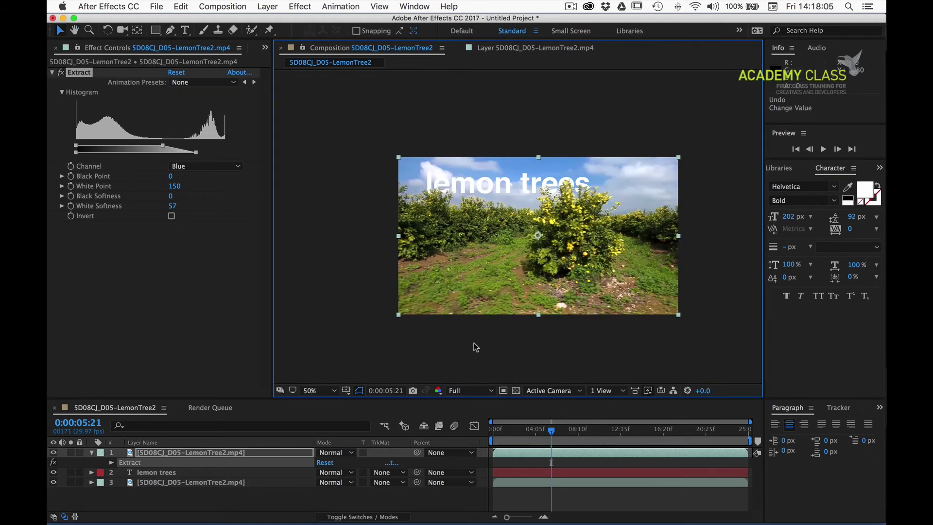
pyautogui.click(317, 390)
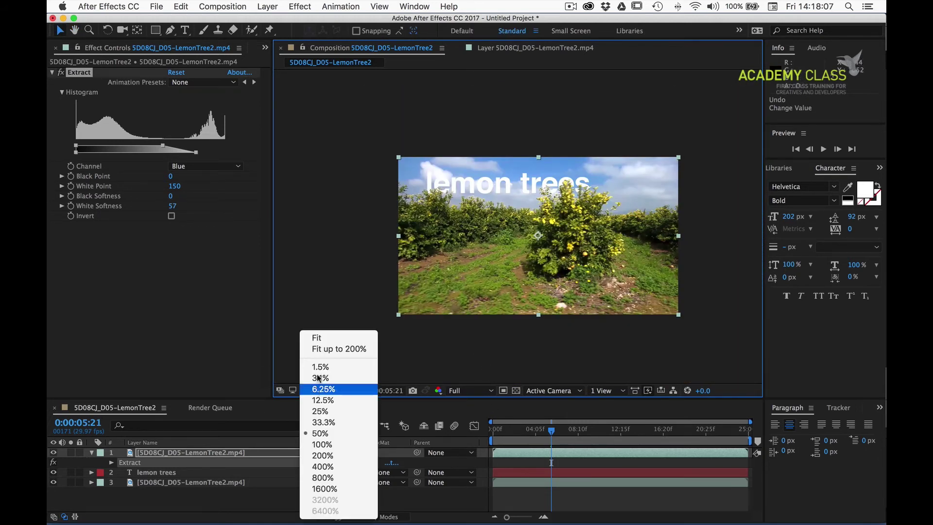
pyautogui.click(314, 335)
# Step: Preview the composition and park the playhead at 0:00:05:06
pyautogui.click(581, 497)
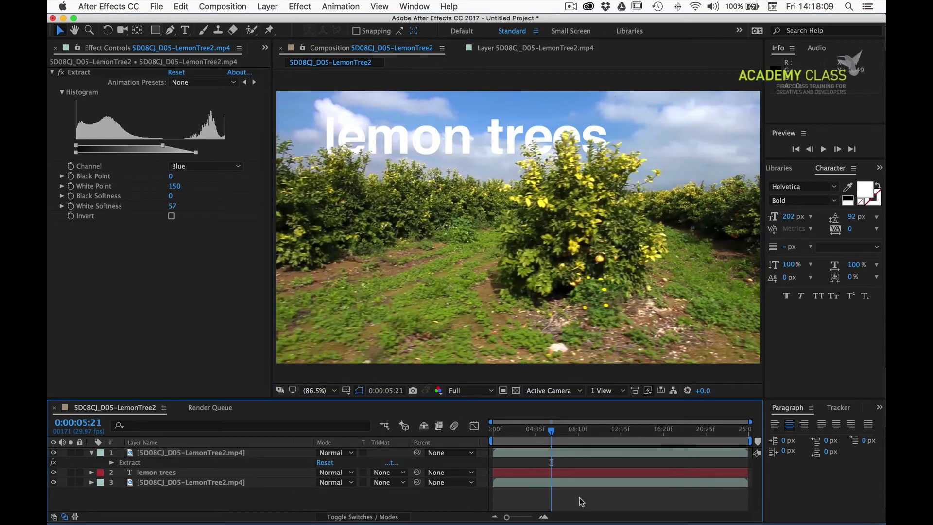
pyautogui.press('space')
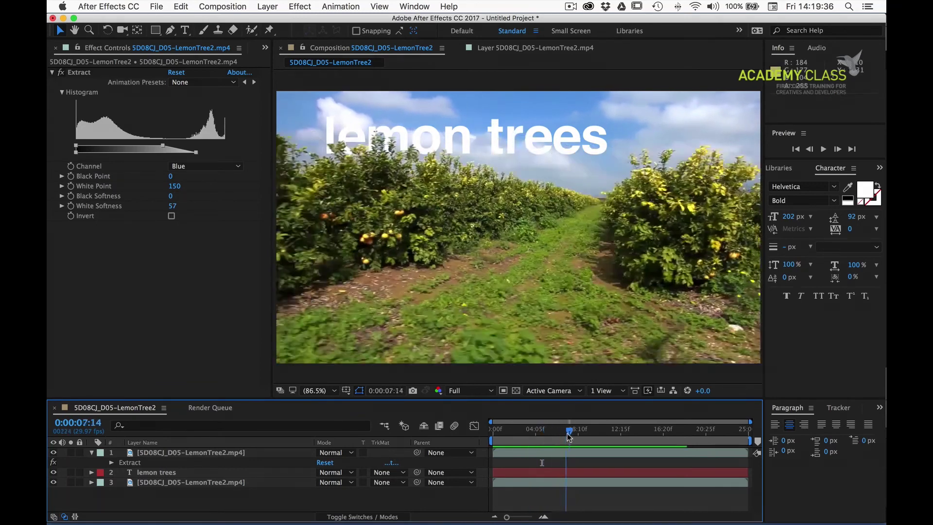
pyautogui.moveTo(569, 436); pyautogui.dragTo(538, 424)
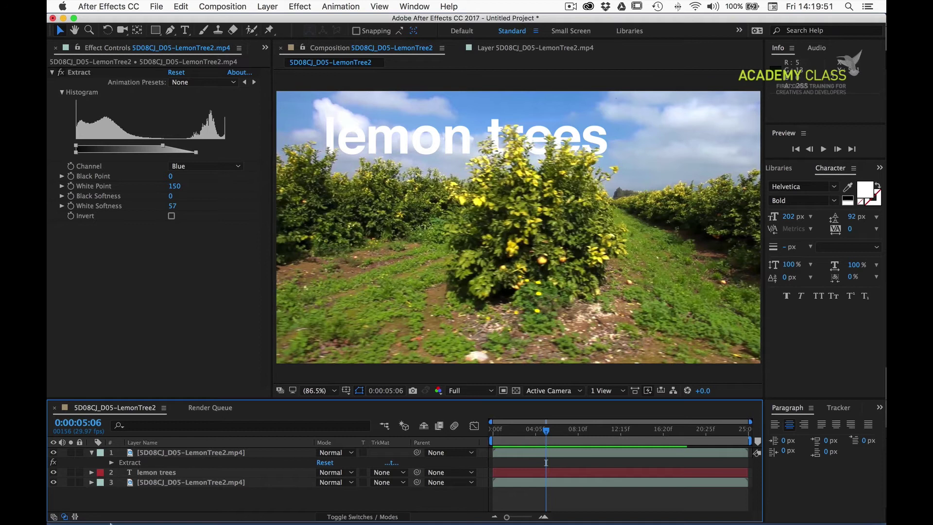
# Step: Duplicate the keyed footage layer and check Invert on the copy's Extract effect
pyautogui.click(219, 454)
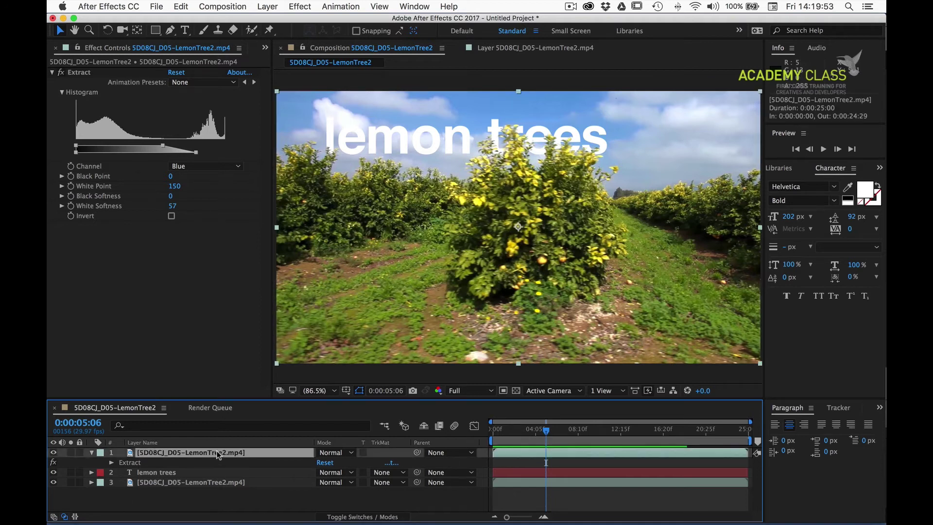
pyautogui.press('super+d')
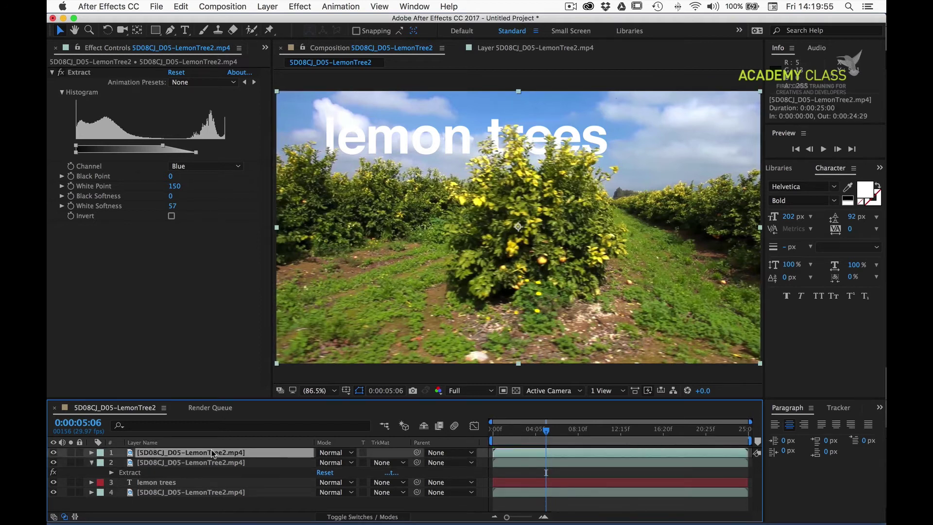
pyautogui.press('e')
pyautogui.click(126, 464)
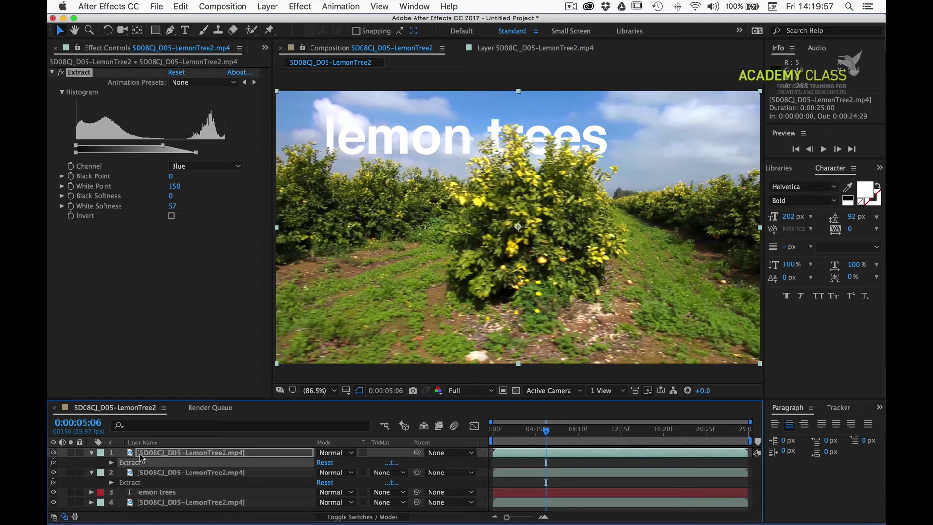
pyautogui.click(172, 217)
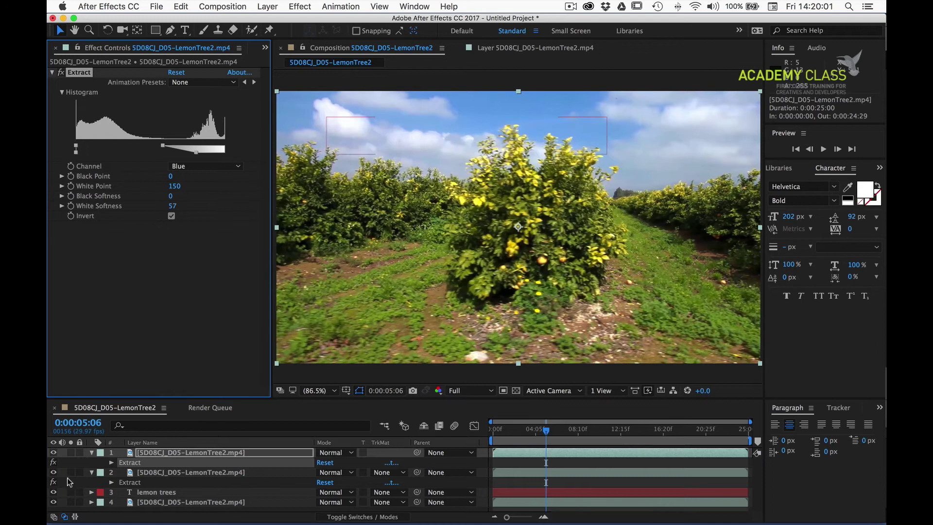
# Step: Move the inverted footage layer below the 'lemon trees' title and solo it
pyautogui.click(176, 453)
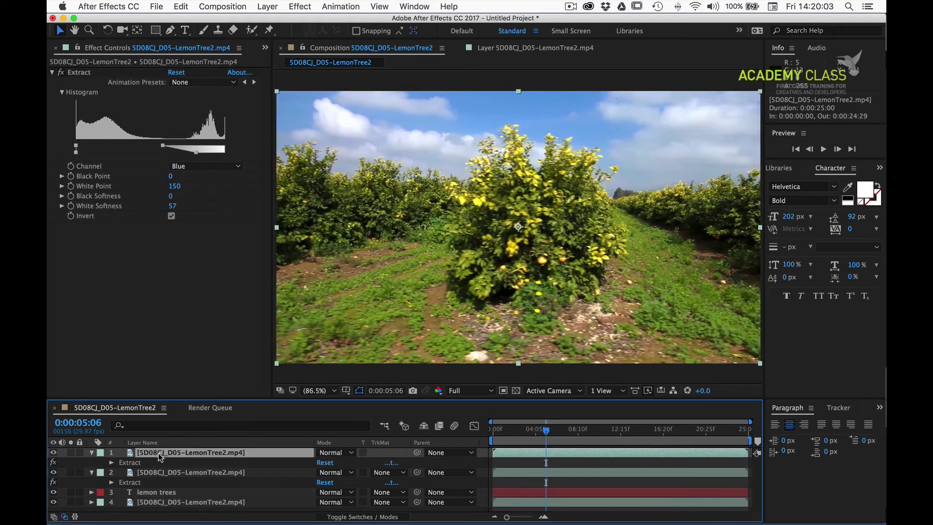
pyautogui.moveTo(166, 459); pyautogui.dragTo(178, 498)
pyautogui.click(71, 482)
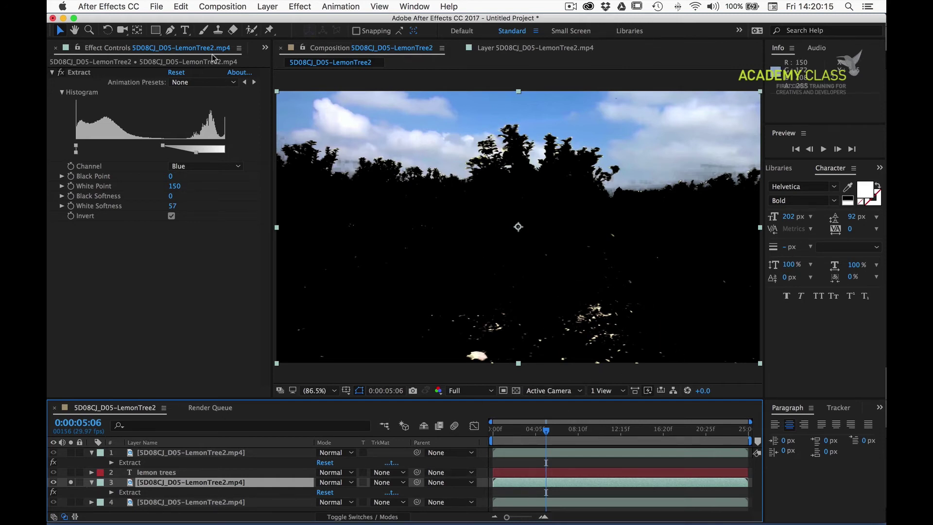
# Step: Mask the LemonTree2 sky copy to the upper frame with a rectangle feathered 0,50 pixels
pyautogui.click(156, 30)
pyautogui.moveTo(274, 83); pyautogui.dragTo(762, 249)
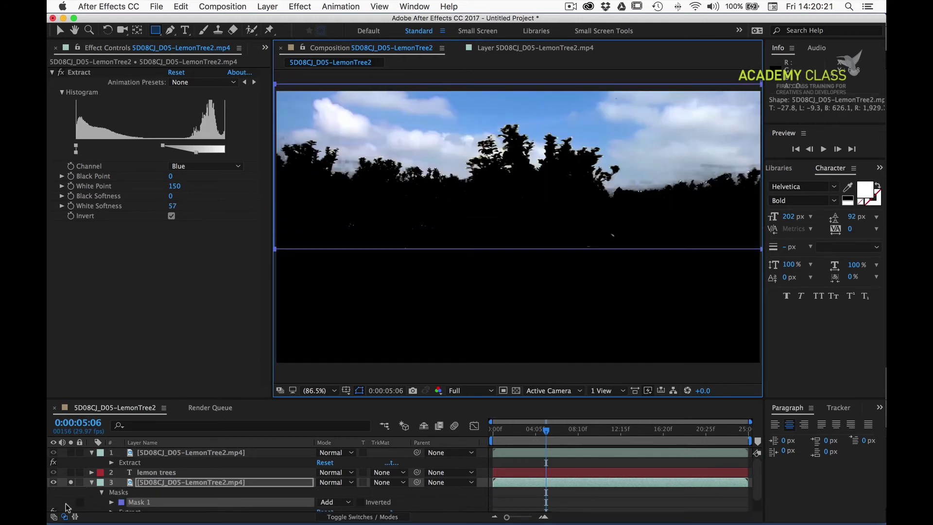
pyautogui.click(112, 502)
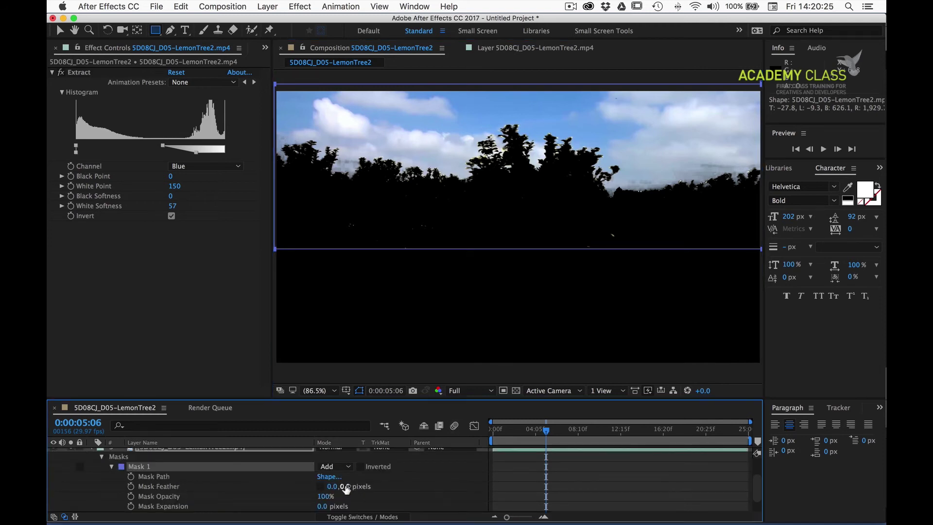
pyautogui.moveTo(346, 489); pyautogui.dragTo(371, 488)
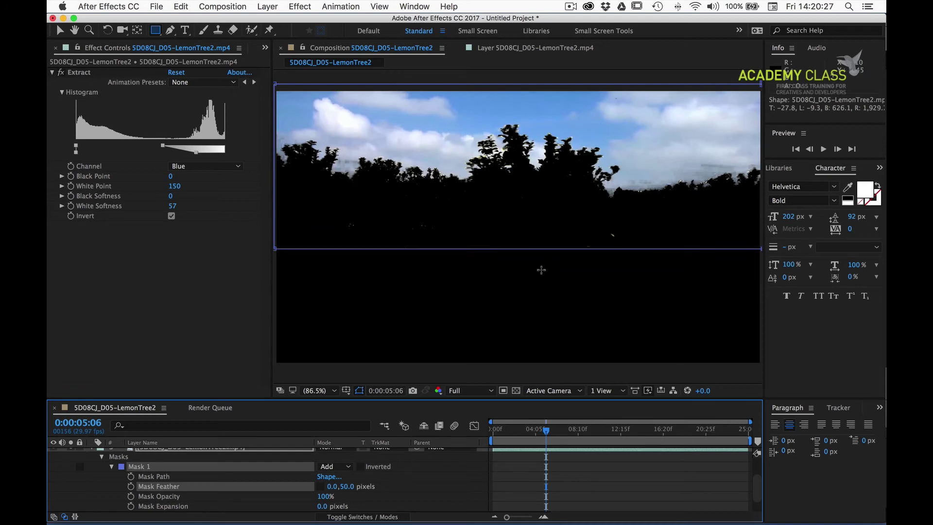
pyautogui.click(629, 488)
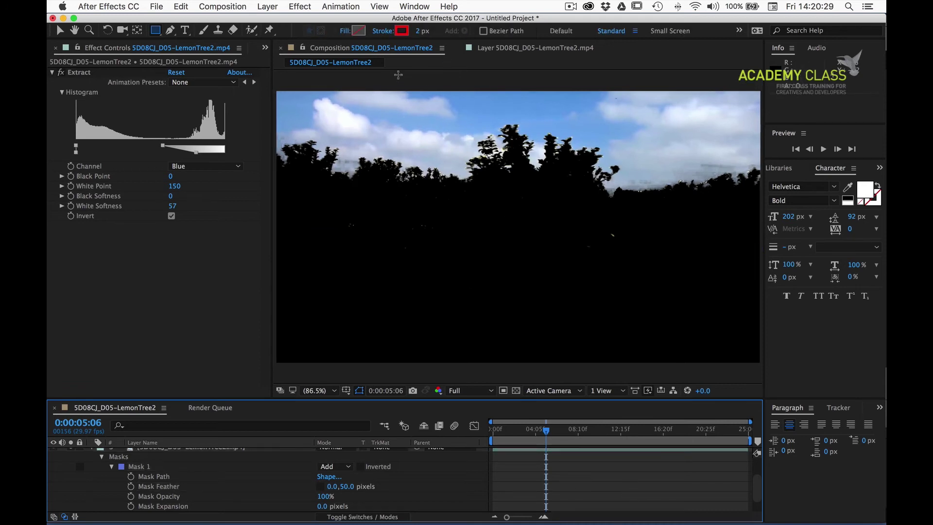
pyautogui.click(148, 506)
pyautogui.scroll(3, 194, 491)
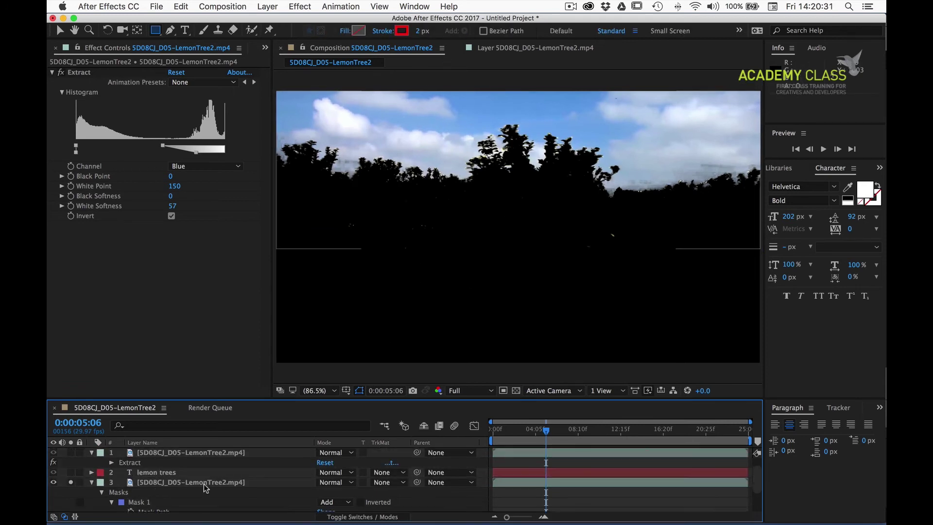
# Step: Unsolo the masked sky layer and set its blending mode to Multiply
pyautogui.click(92, 481)
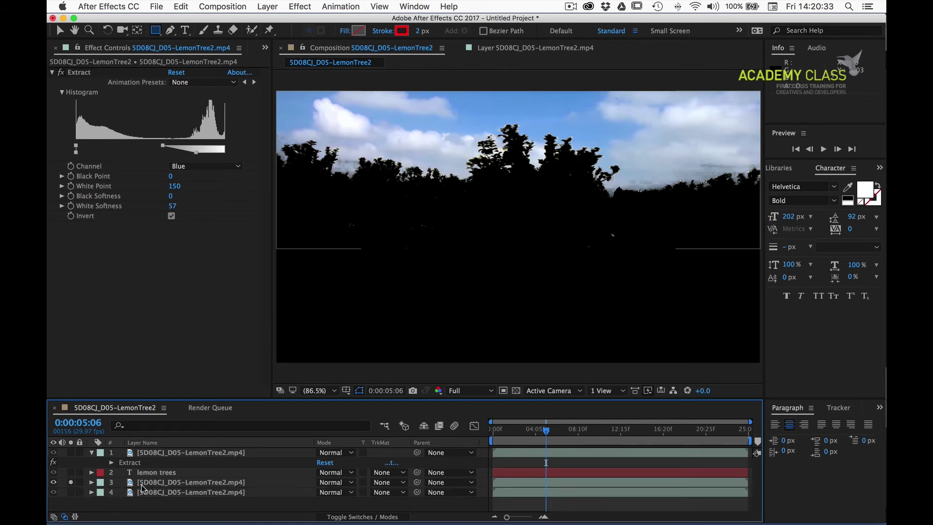
pyautogui.click(71, 482)
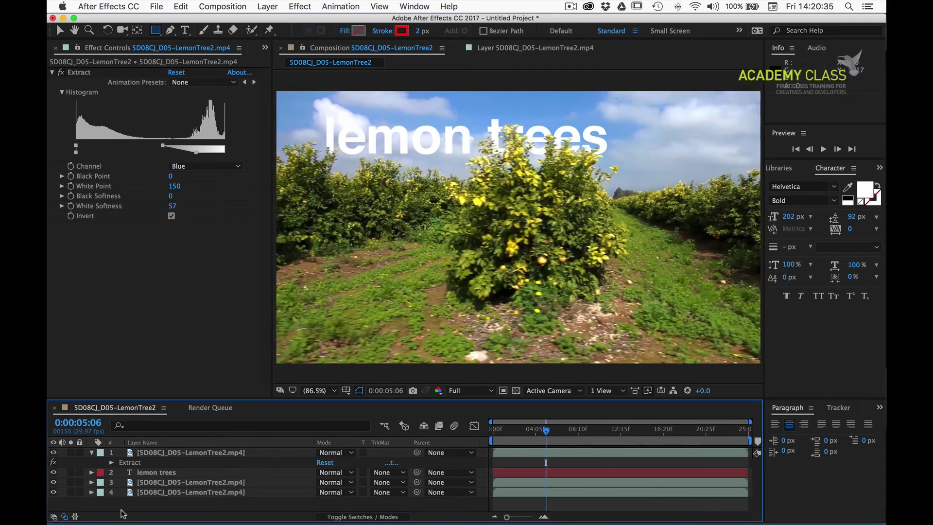
pyautogui.click(177, 482)
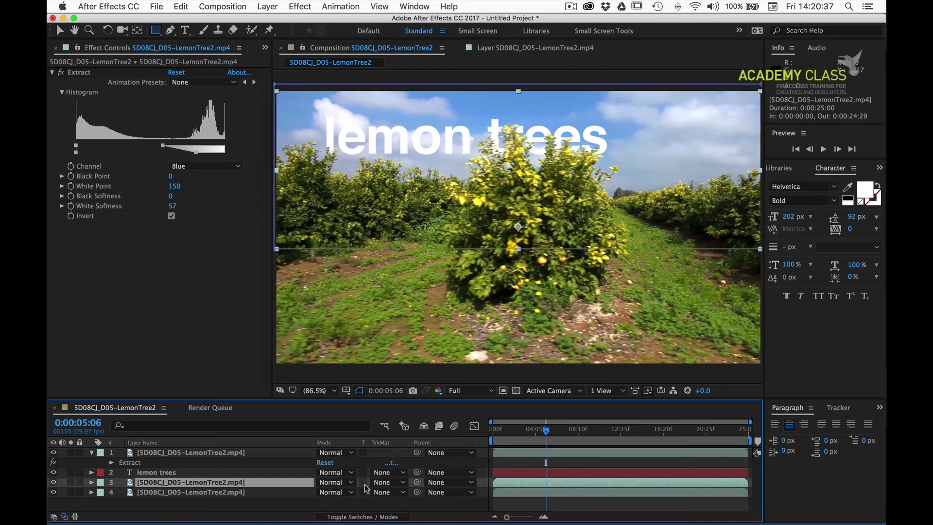
pyautogui.click(335, 482)
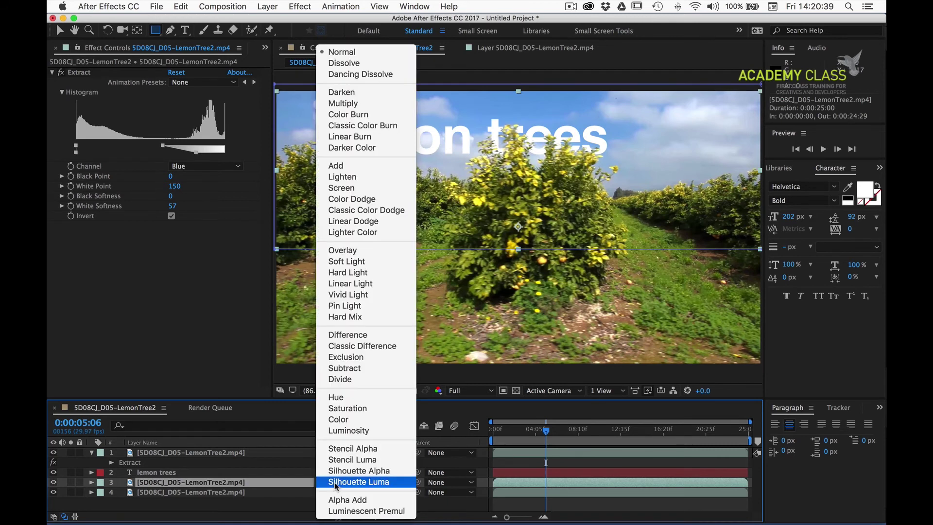
pyautogui.click(388, 103)
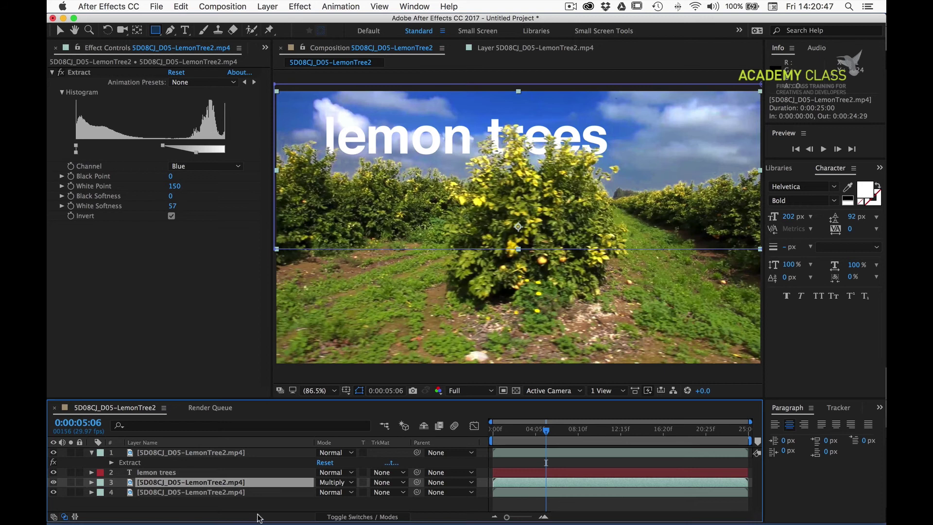
# Step: Lower the sky layer's opacity to 43% and toggle its visibility to compare the darkening
pyautogui.press('t')
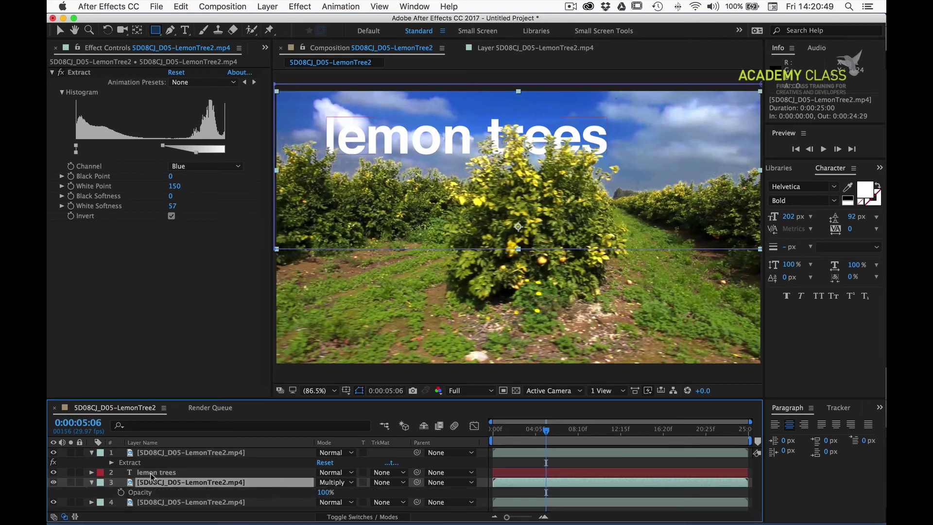
pyautogui.moveTo(325, 492); pyautogui.dragTo(287, 488)
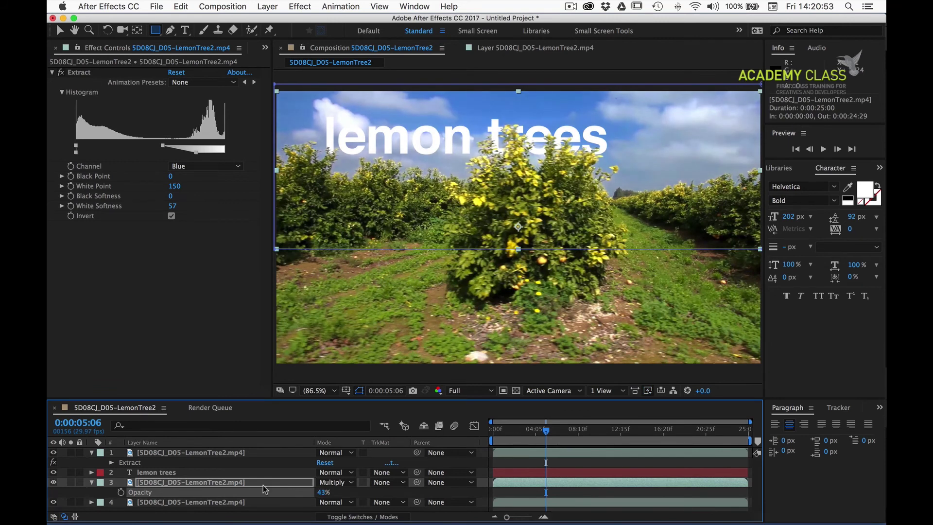
pyautogui.click(53, 482)
pyautogui.click(53, 481)
pyautogui.click(54, 482)
pyautogui.click(54, 482)
pyautogui.press('super+shift+a')
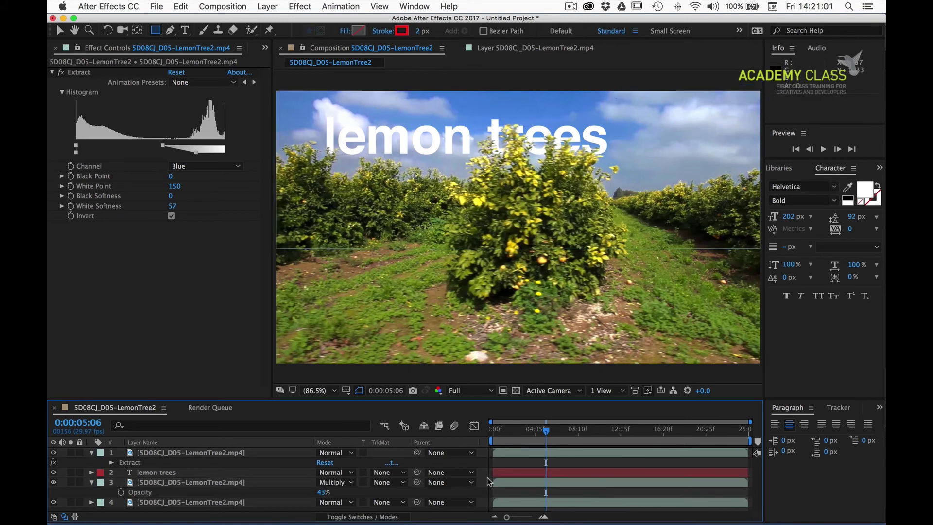
# Step: Add a Drop Shadow to the 'lemon trees' title with its colour sampled from the sky blue
pyautogui.click(160, 472)
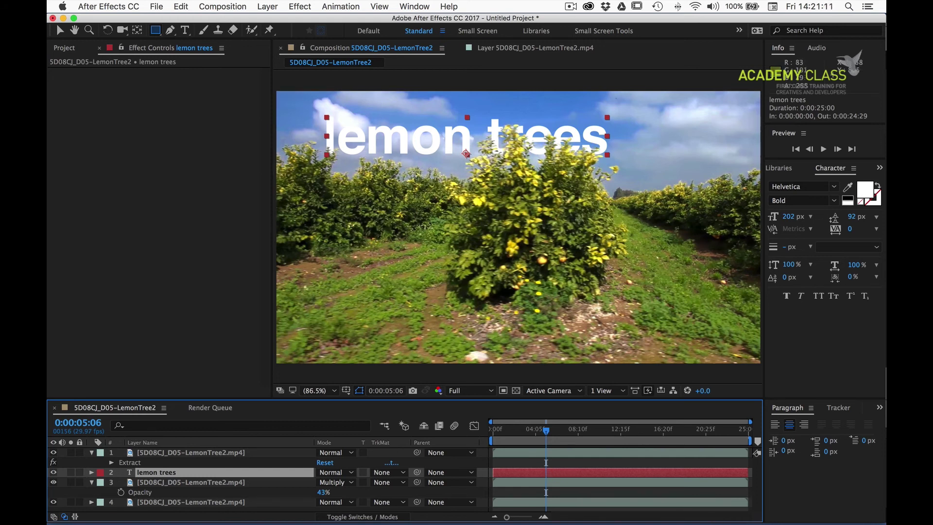
pyautogui.click(297, 6)
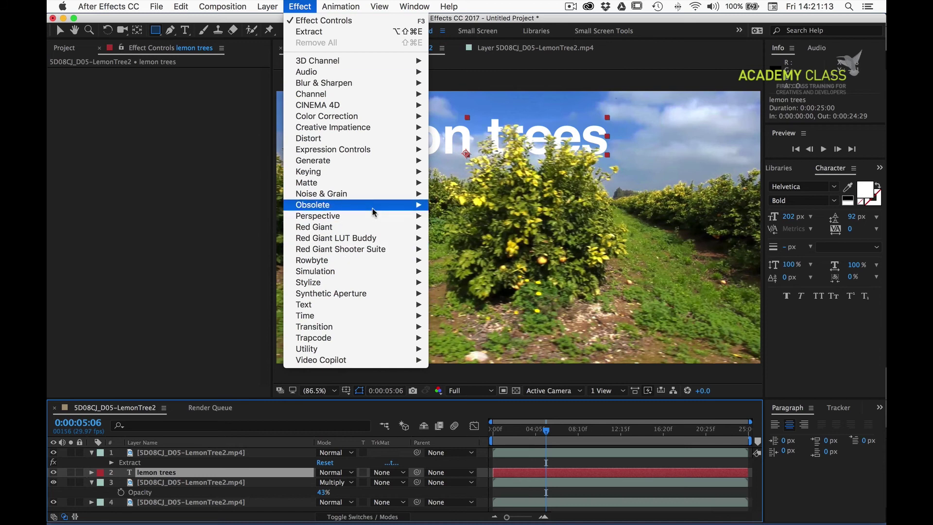
pyautogui.moveTo(376, 216)
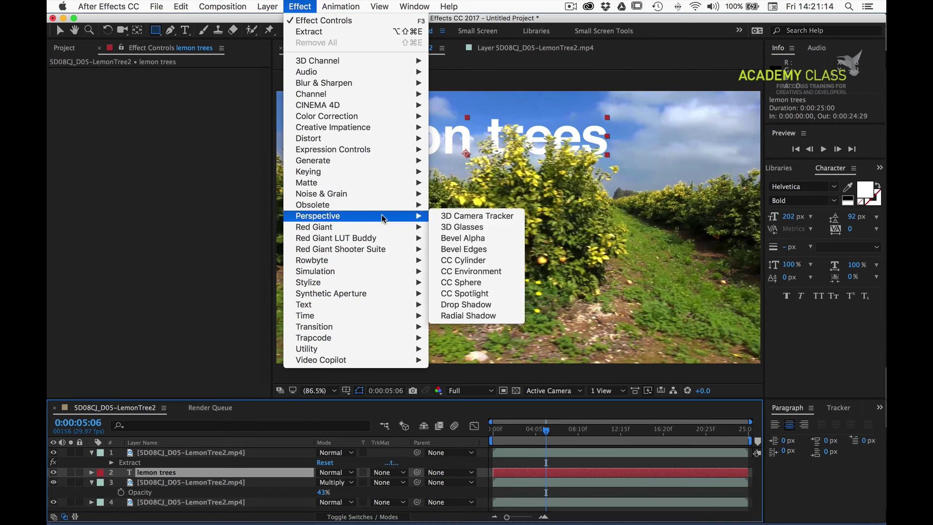
pyautogui.click(507, 304)
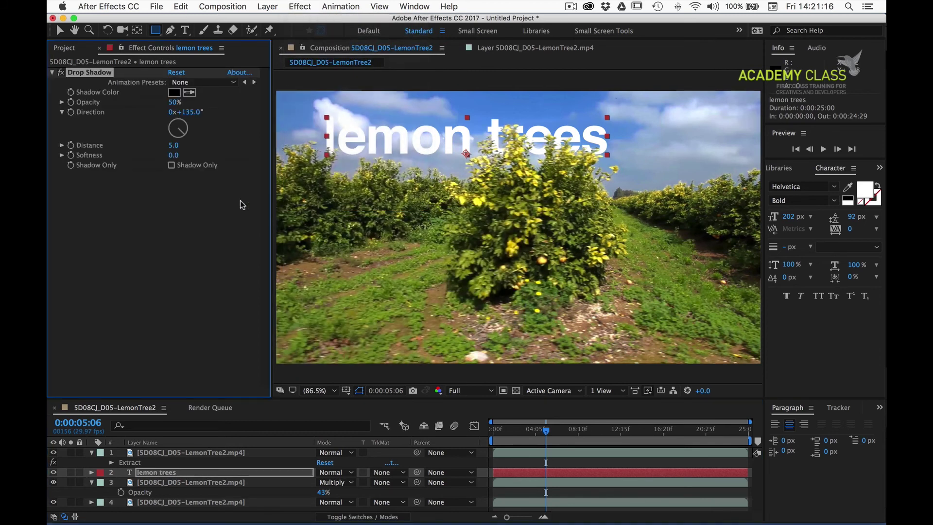
pyautogui.click(189, 93)
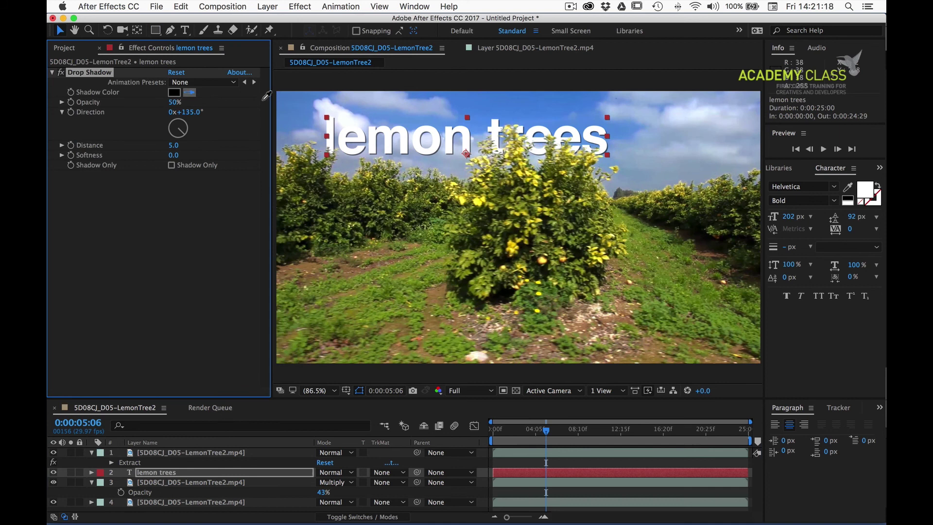
pyautogui.click(623, 134)
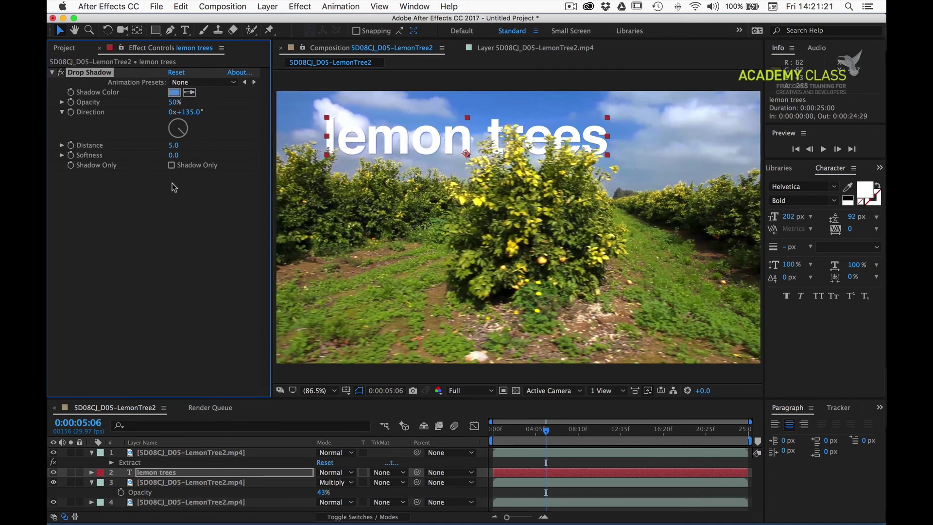
# Step: Set the title's drop shadow to Distance 19 and Softness 38 at 35% opacity
pyautogui.click(174, 144)
pyautogui.press('Return')
pyautogui.click(175, 155)
pyautogui.press('Return')
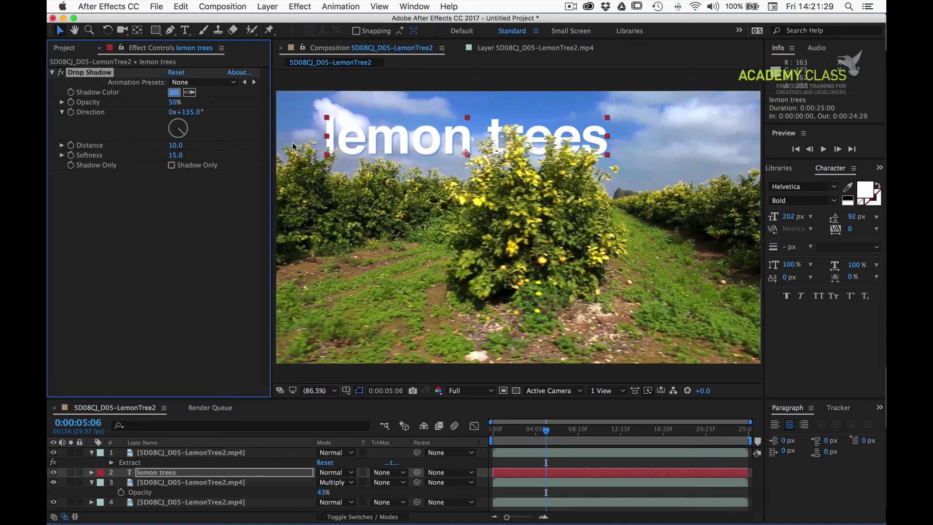
pyautogui.moveTo(177, 146); pyautogui.dragTo(187, 145)
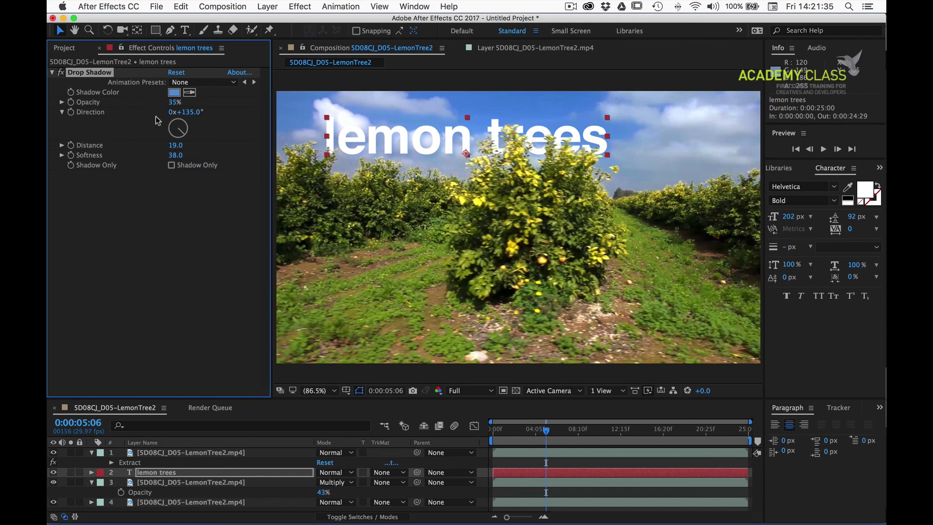
pyautogui.click(162, 244)
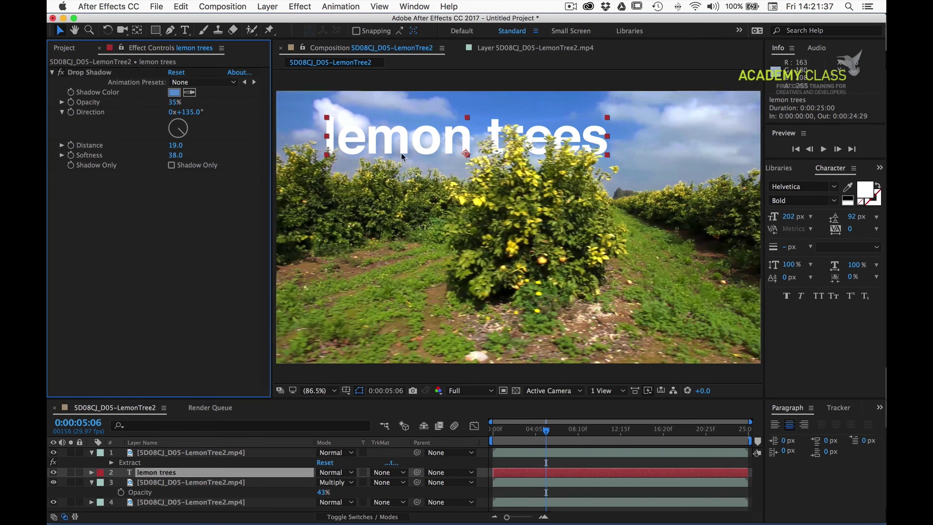